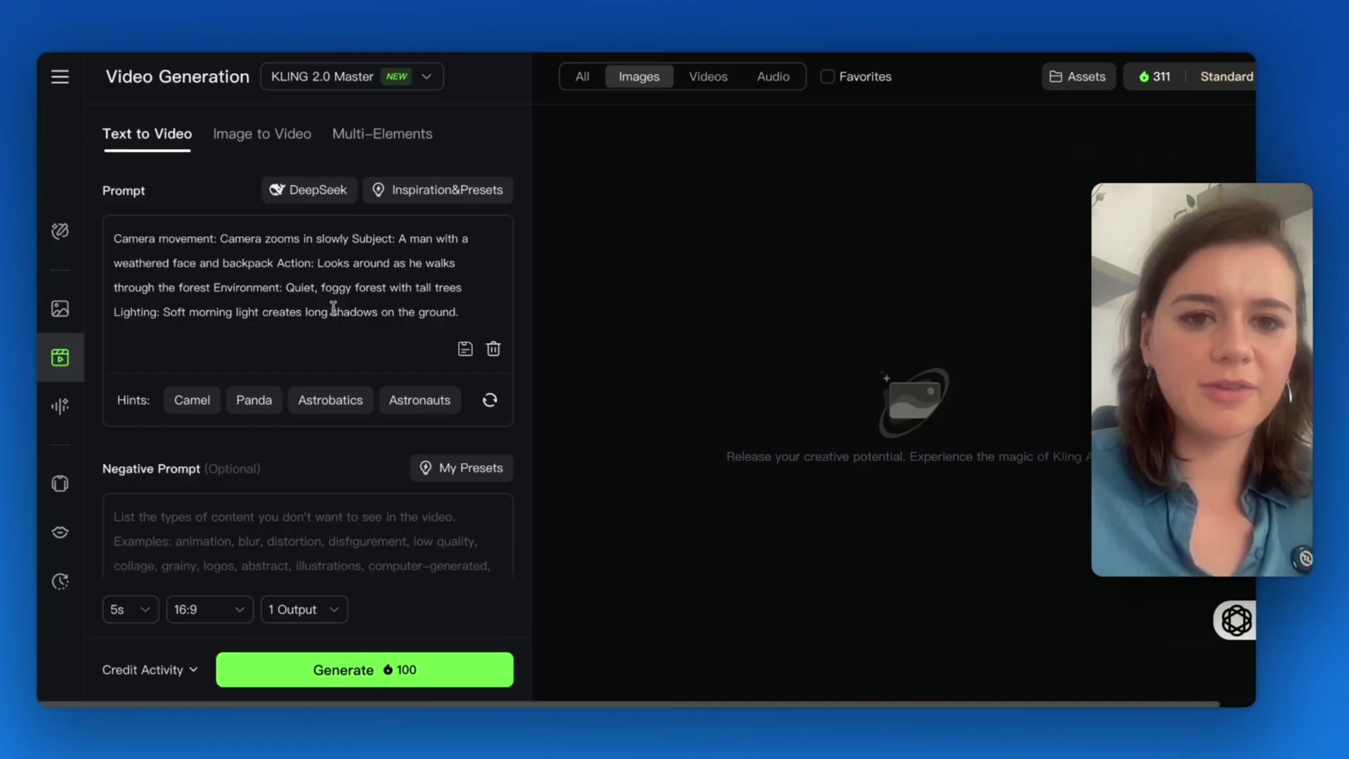
Step: Confirm the forest clip uses a 5s duration, 16:9 aspect ratio and 1 output
{"action": "scroll", "coordinate": [309, 457], "scroll_direction": "down", "scroll_amount": 1}
{"action": "left_click", "coordinate": [121, 612]}
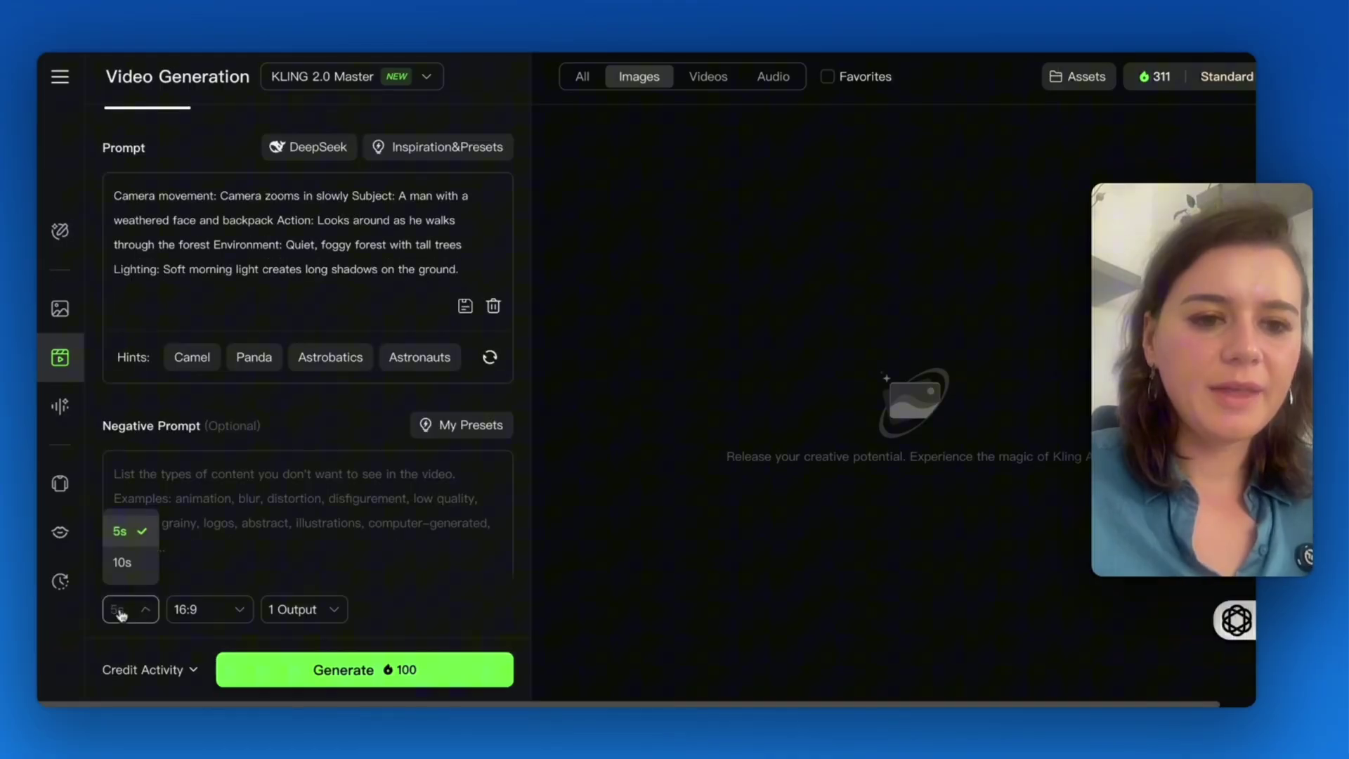
{"action": "left_click", "coordinate": [189, 612]}
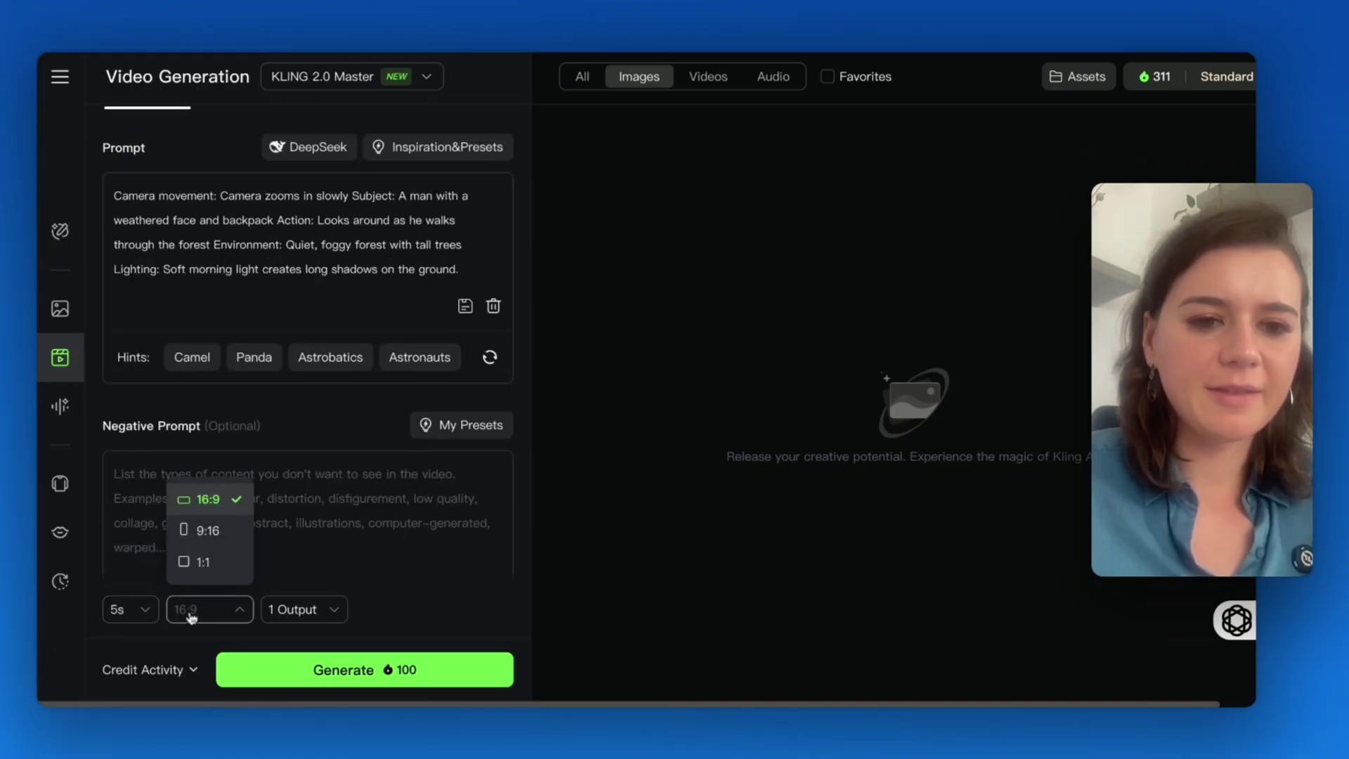
{"action": "left_click", "coordinate": [190, 615]}
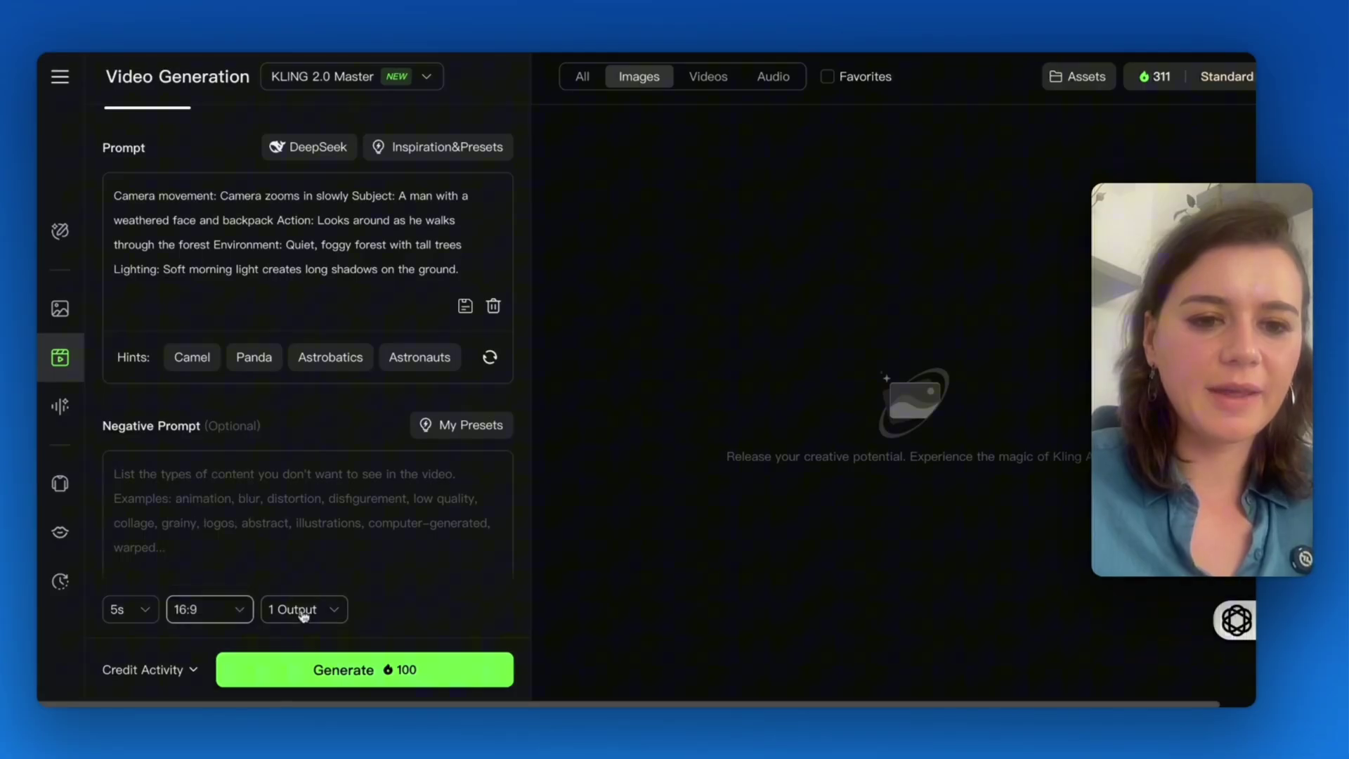
{"action": "left_click", "coordinate": [313, 613]}
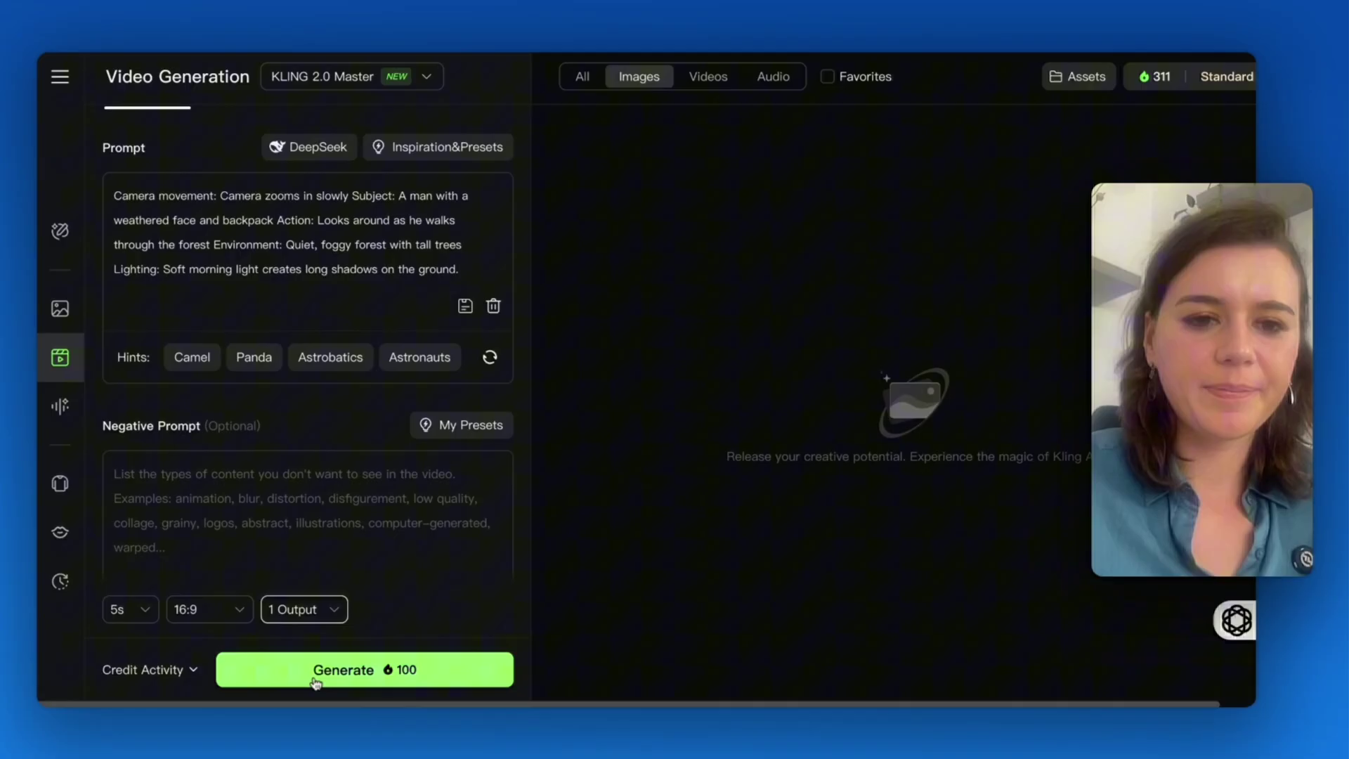
Step: Generate the misty-forest backpacker clip, replay it, and check the empty negative prompt field
{"action": "left_click", "coordinate": [315, 682]}
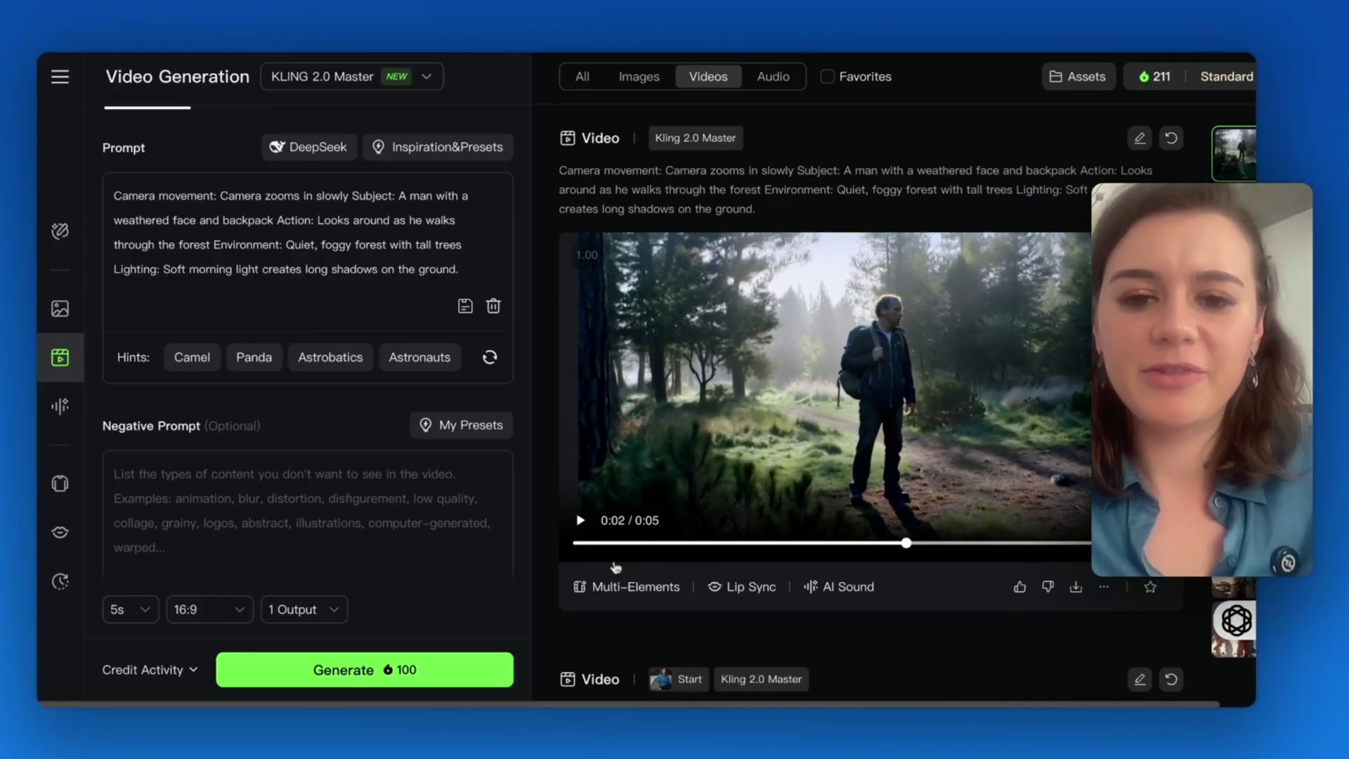
{"action": "left_click", "coordinate": [600, 545]}
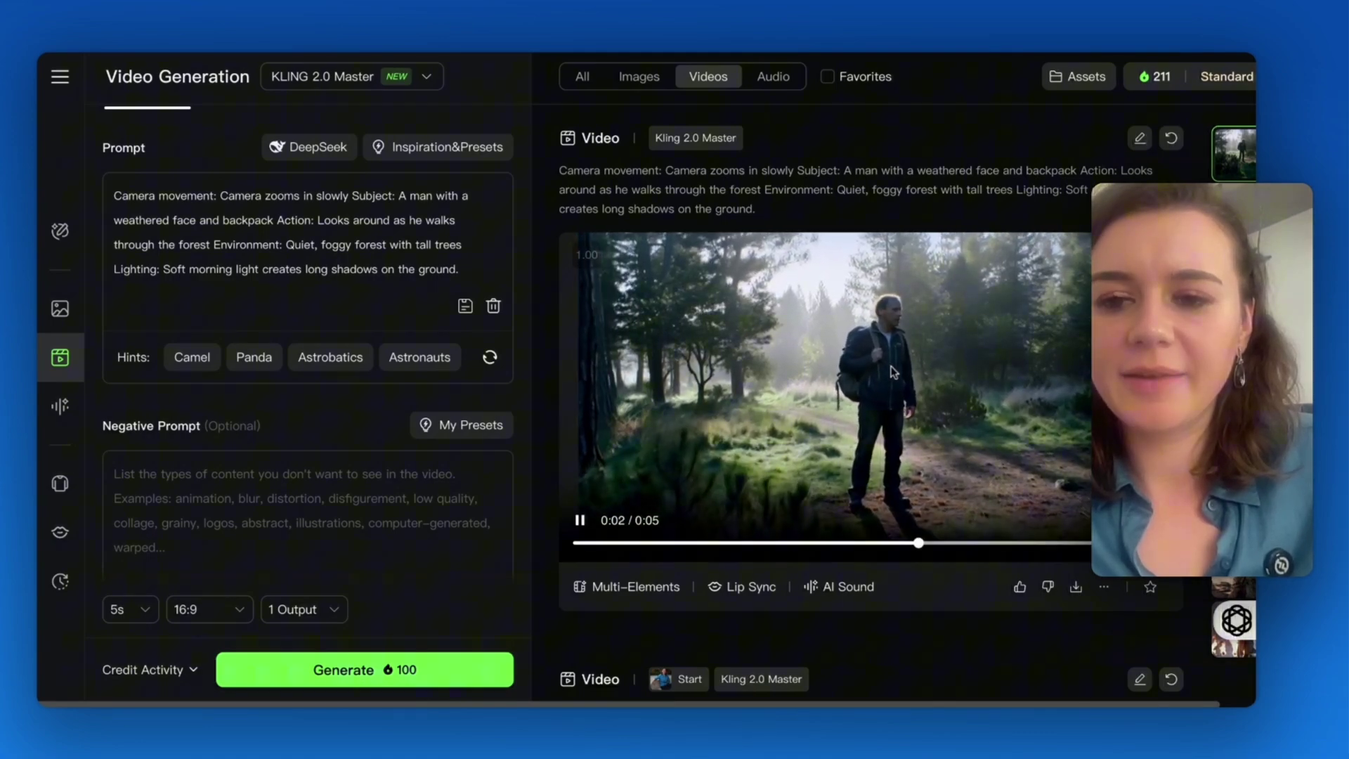
{"action": "scroll", "coordinate": [746, 448], "scroll_direction": "down", "scroll_amount": 1}
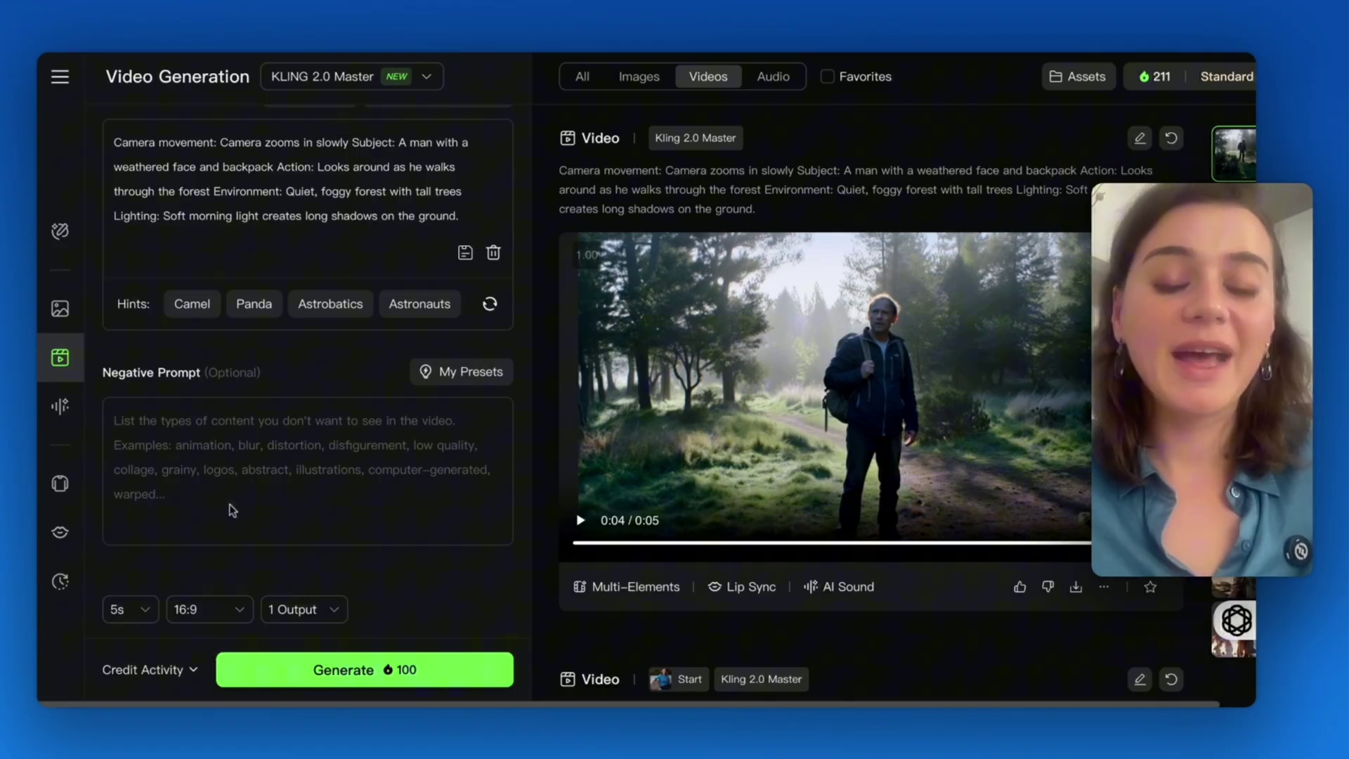
{"action": "left_click", "coordinate": [333, 470]}
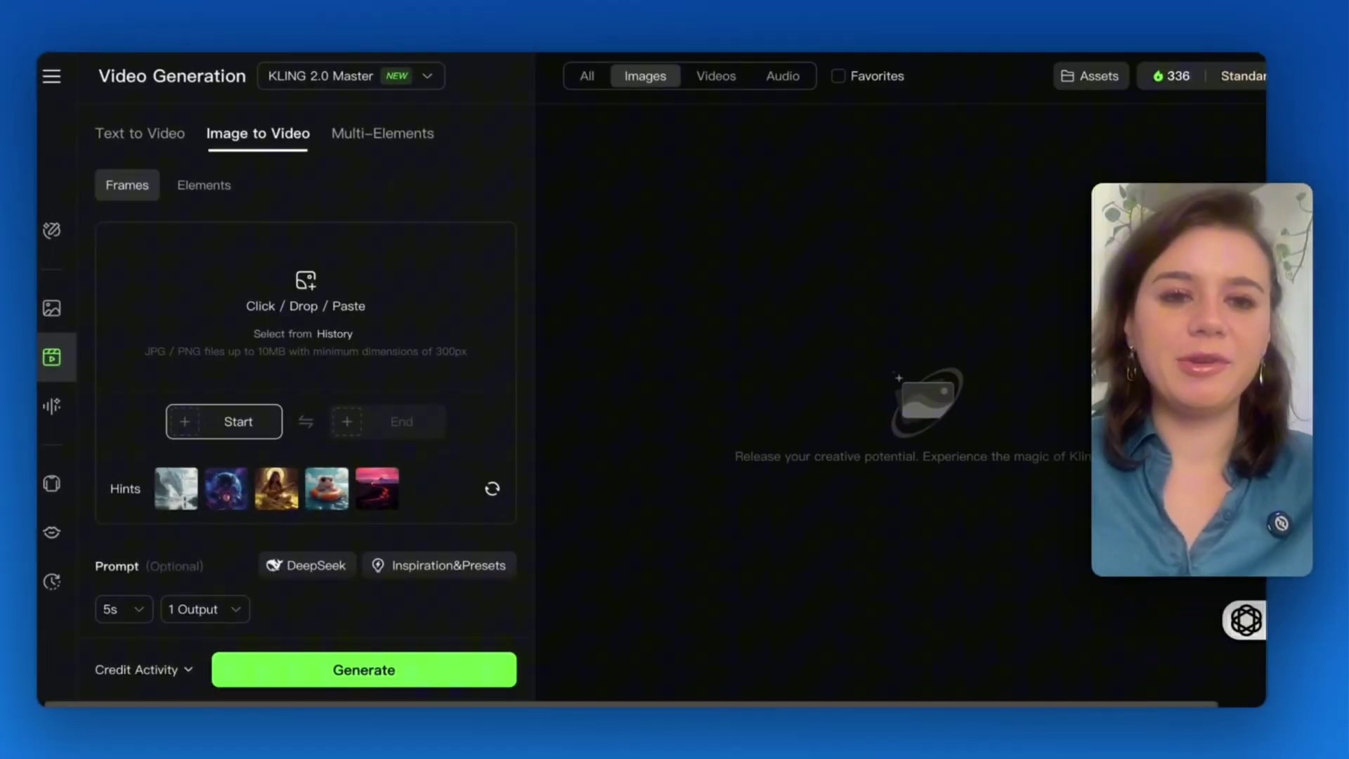
Step: Upload the photo of the woman on the stone bench as the Image to Video start frame
{"action": "left_click", "coordinate": [353, 260]}
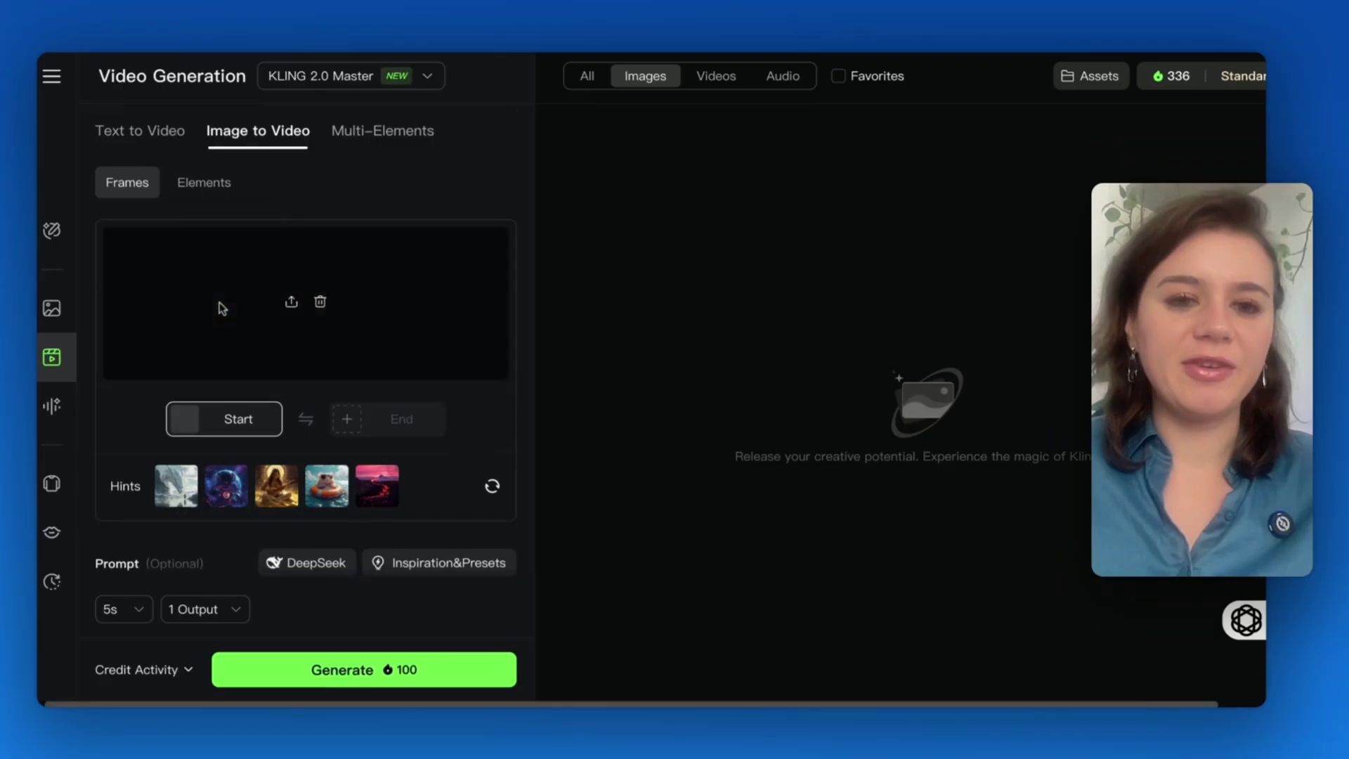
{"action": "scroll", "coordinate": [383, 208], "scroll_direction": "down", "scroll_amount": 1}
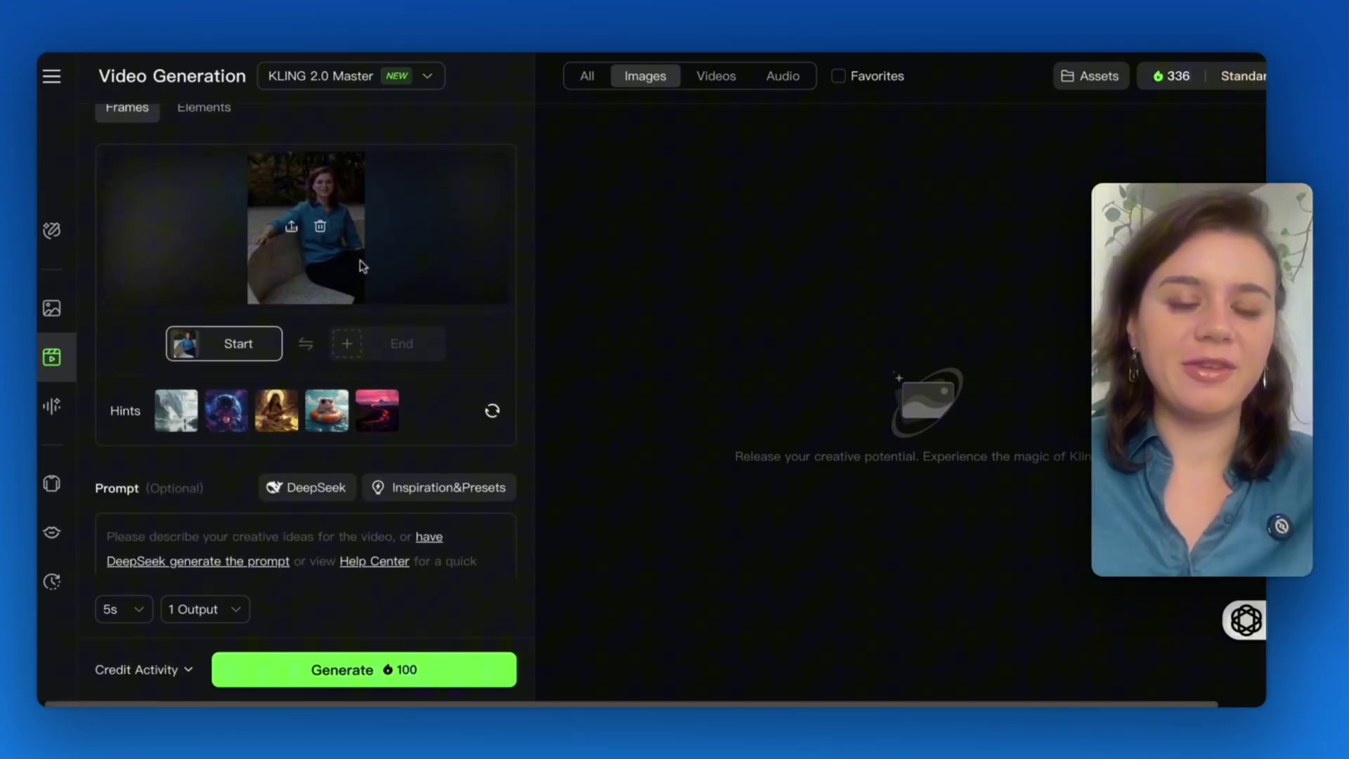
{"action": "scroll", "coordinate": [281, 408], "scroll_direction": "down", "scroll_amount": 1}
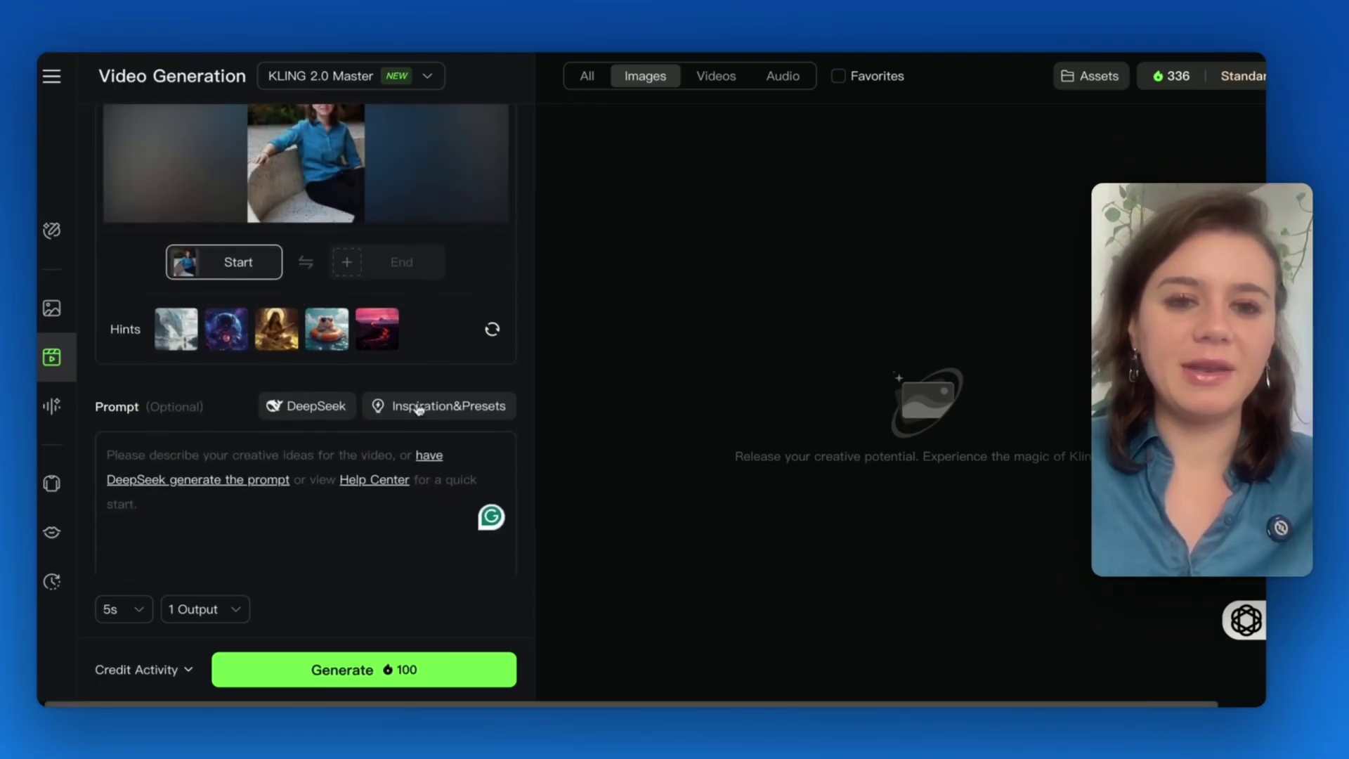
Step: Paste the slow zoom-in, soft-morning-light prompt from Inspiration&Presets
{"action": "left_click", "coordinate": [419, 409]}
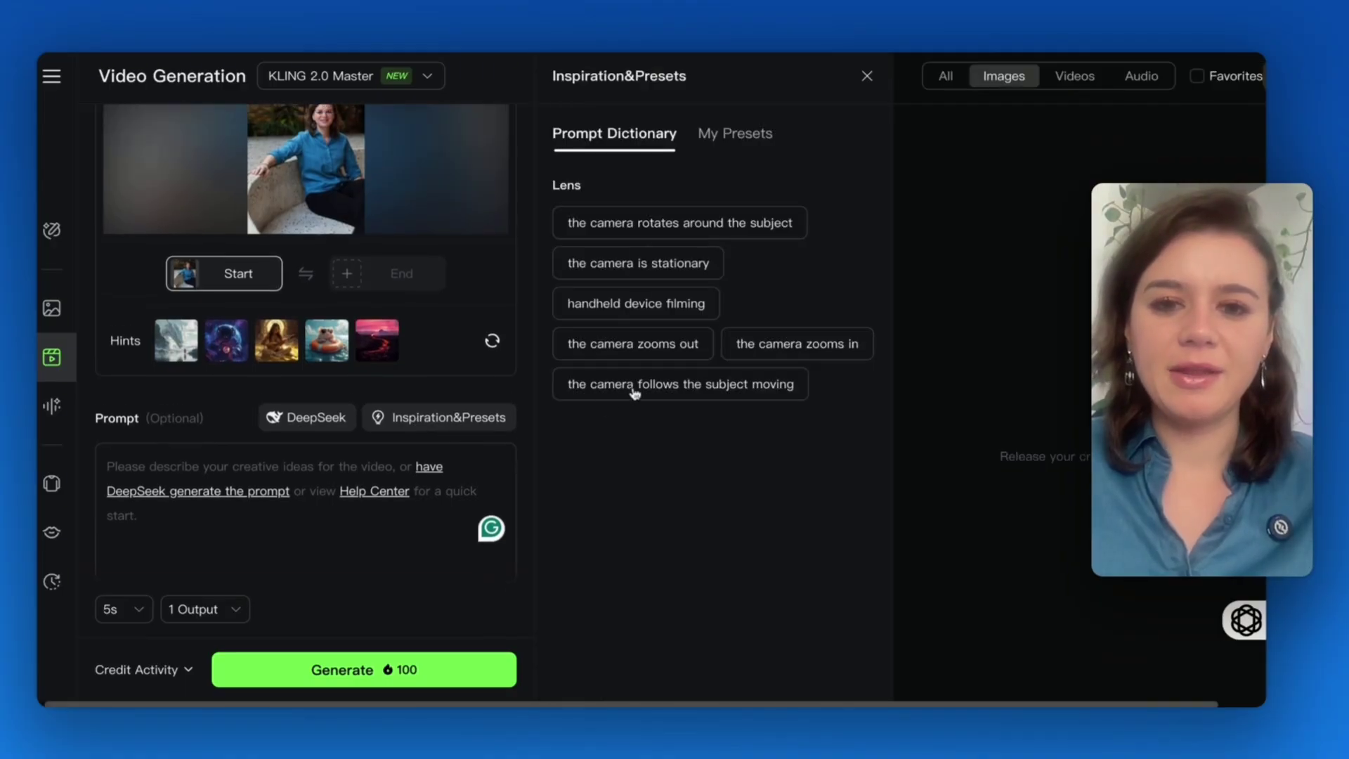
{"action": "mouse_move", "coordinate": [788, 356]}
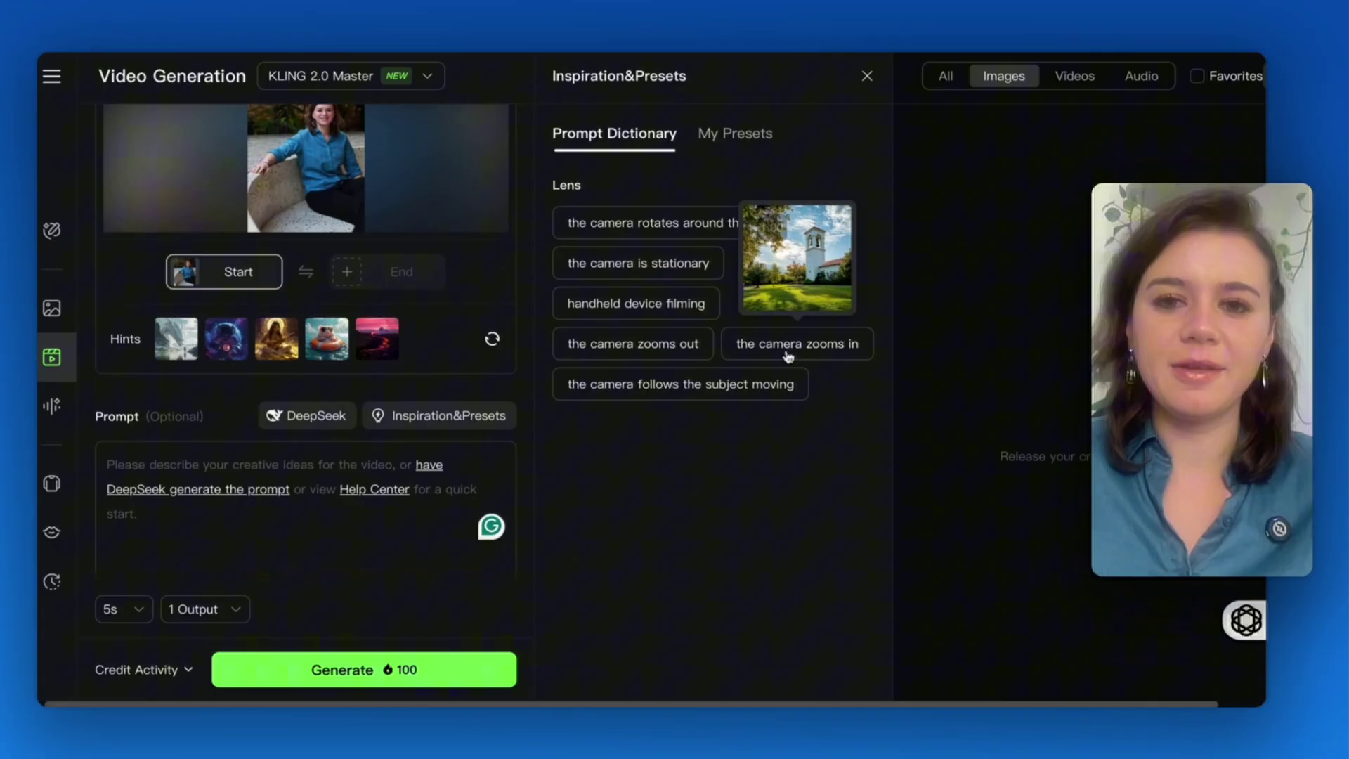
{"action": "mouse_move", "coordinate": [654, 346]}
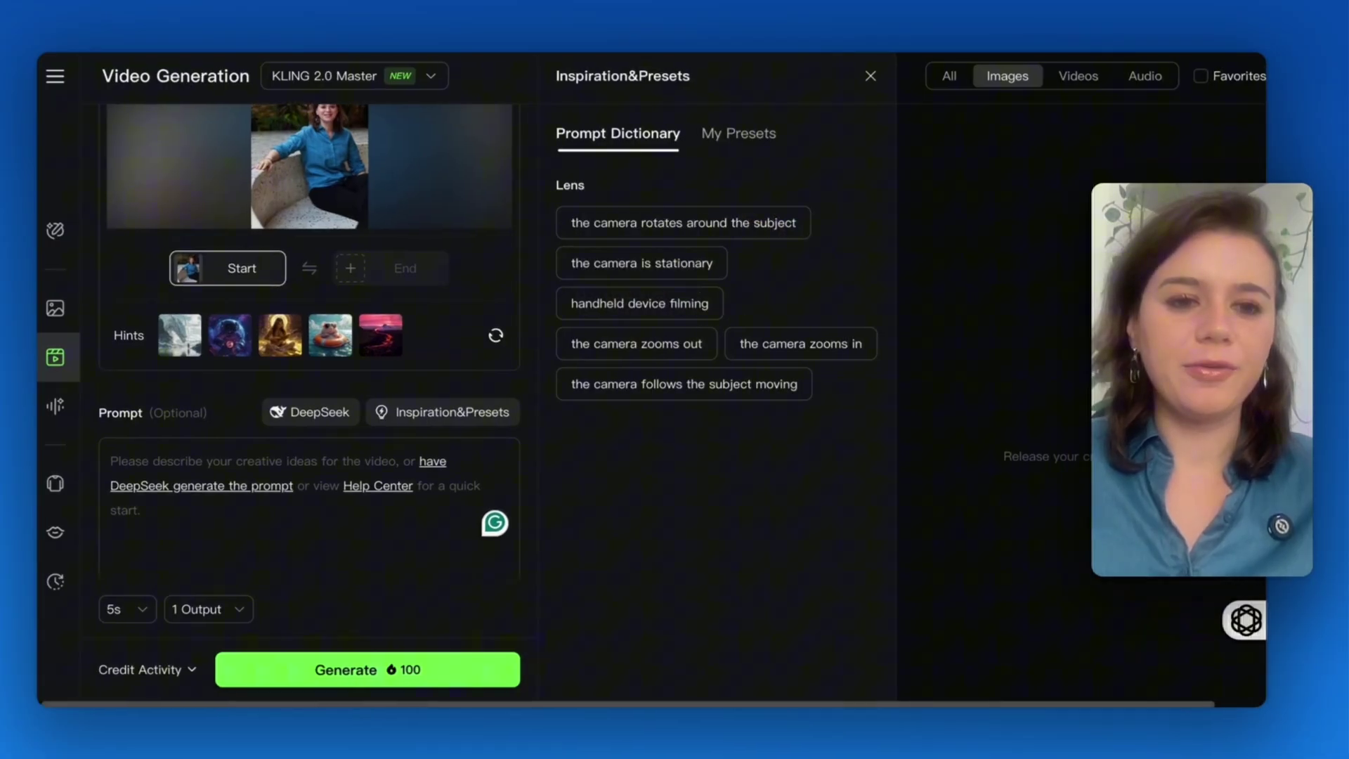
{"action": "type", "text": "Camera slowly zooms in on a relaxed subject under soft morning light. Gentle eye movement and slow breath create a grounded, approachable feeling. Faint outdoor sounds and breeze implied in the motion"}
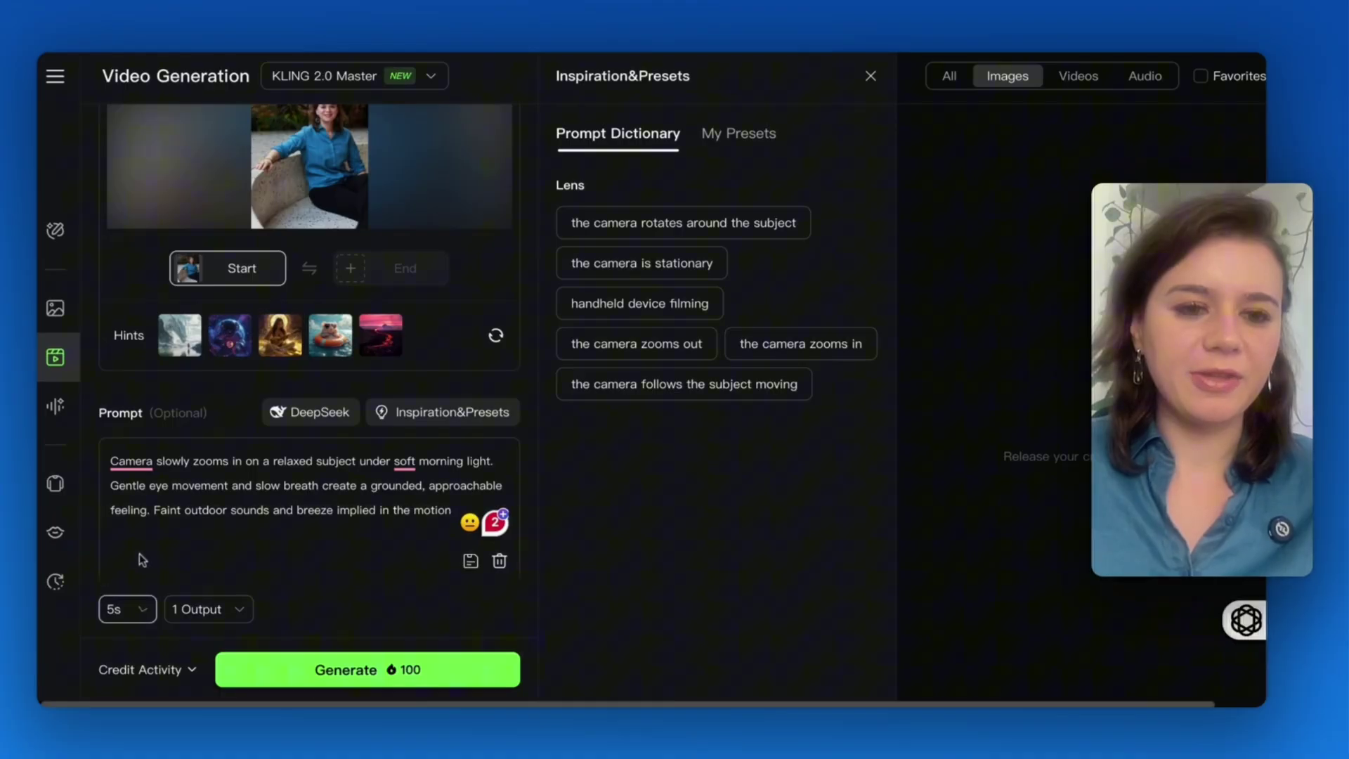
Step: Keep a single output and generate the clip from the woman's photo
{"action": "left_click", "coordinate": [199, 610]}
{"action": "left_click", "coordinate": [201, 611]}
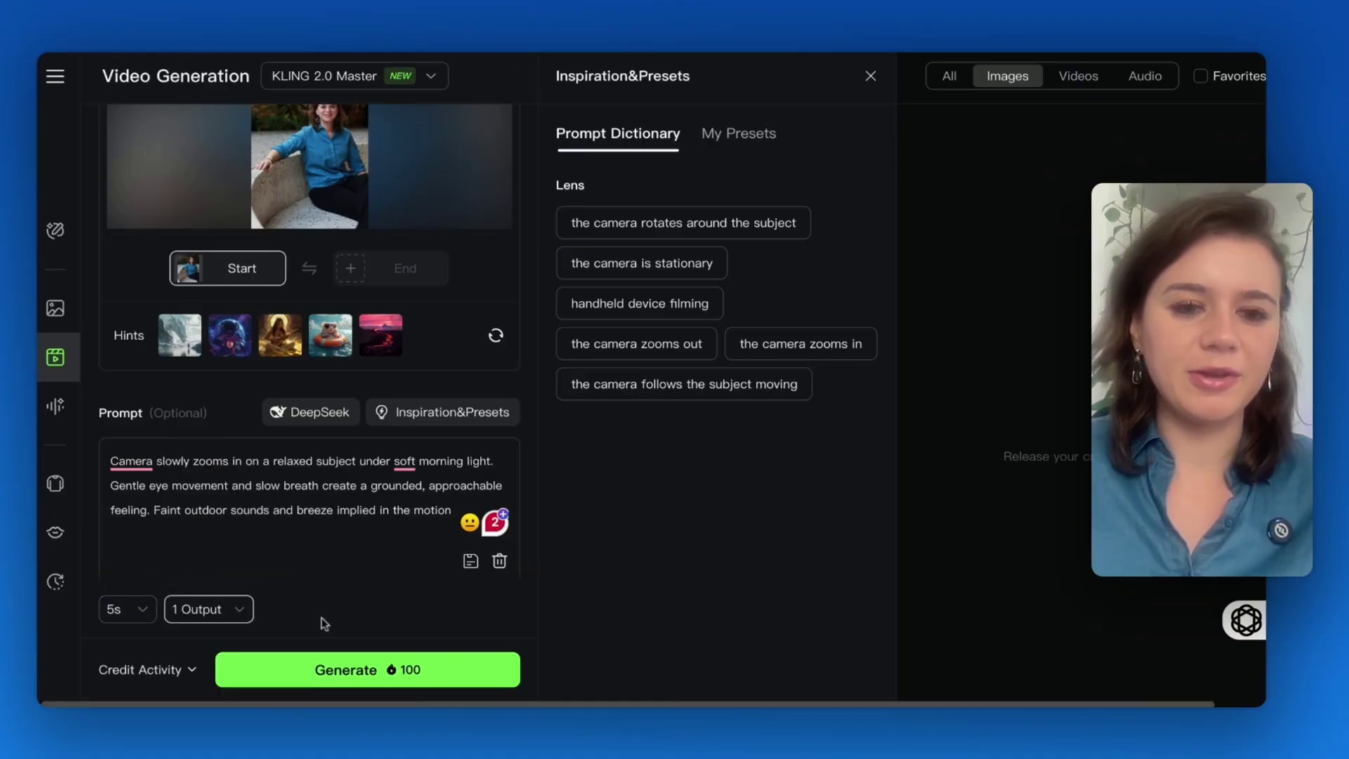
{"action": "left_click", "coordinate": [347, 673]}
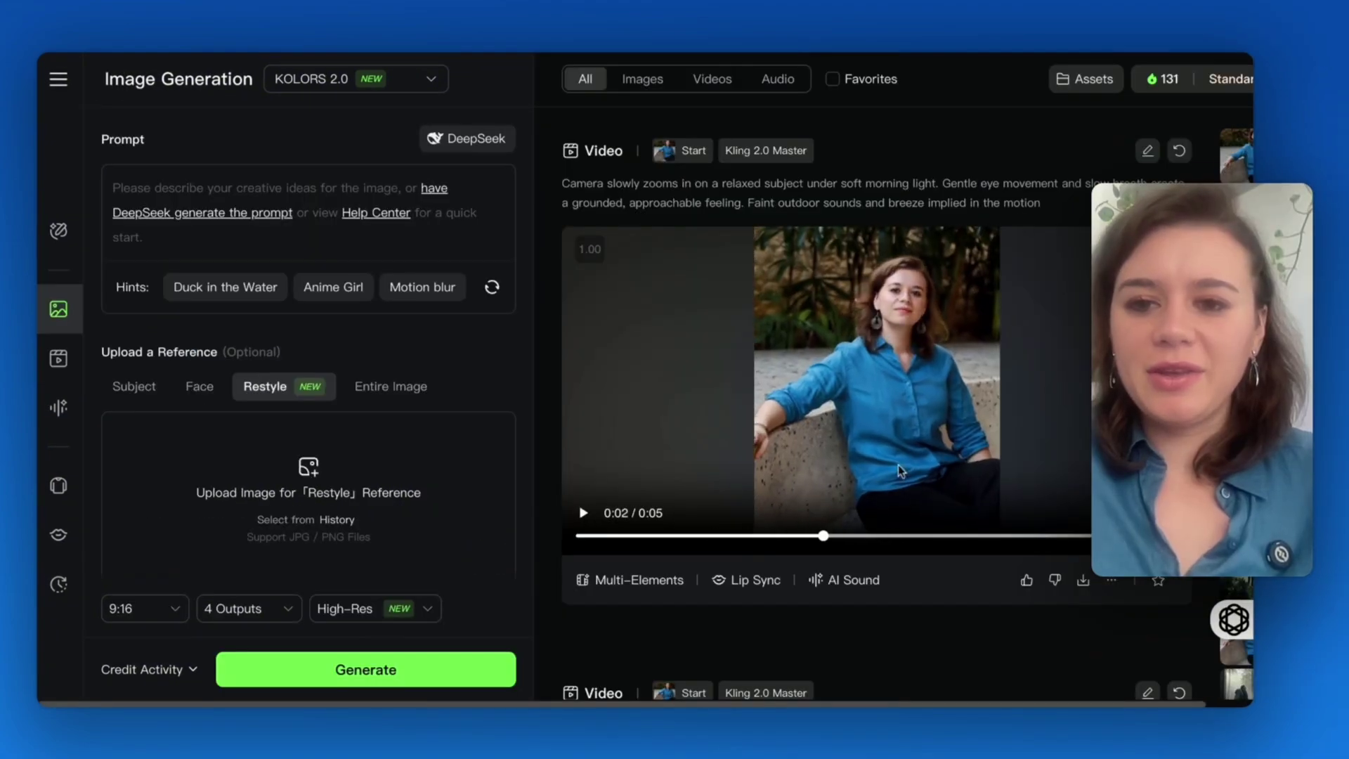
Step: Play the finished 5-second Kling 2.0 Master clip of the woman on the bench
{"action": "left_click", "coordinate": [900, 470]}
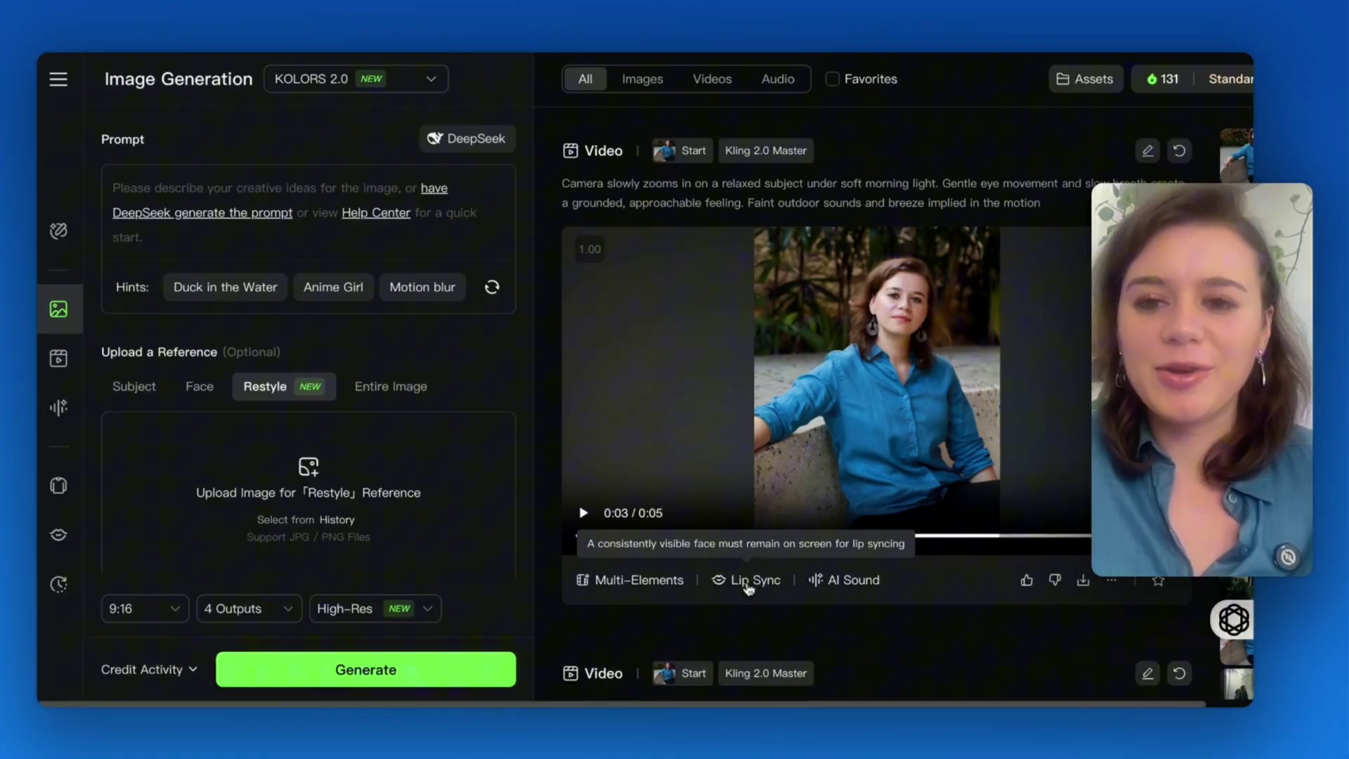
Step: Lip-sync the woman saying 'Our new strategy drove 27% revenue growth' in the Commercial Lady voice
{"action": "left_click", "coordinate": [739, 586]}
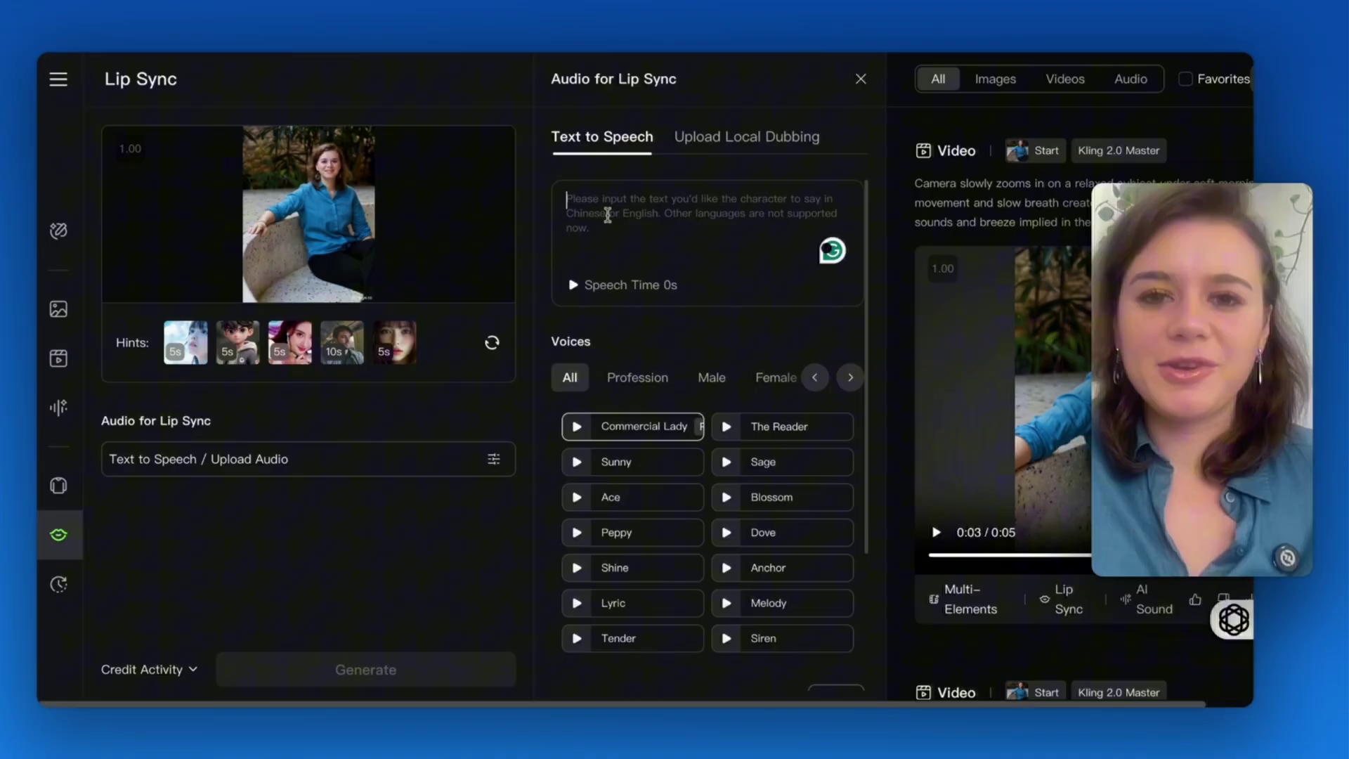
{"action": "left_click", "coordinate": [608, 215]}
{"action": "type", "text": "Our new strategy drove 27% revenue growth"}
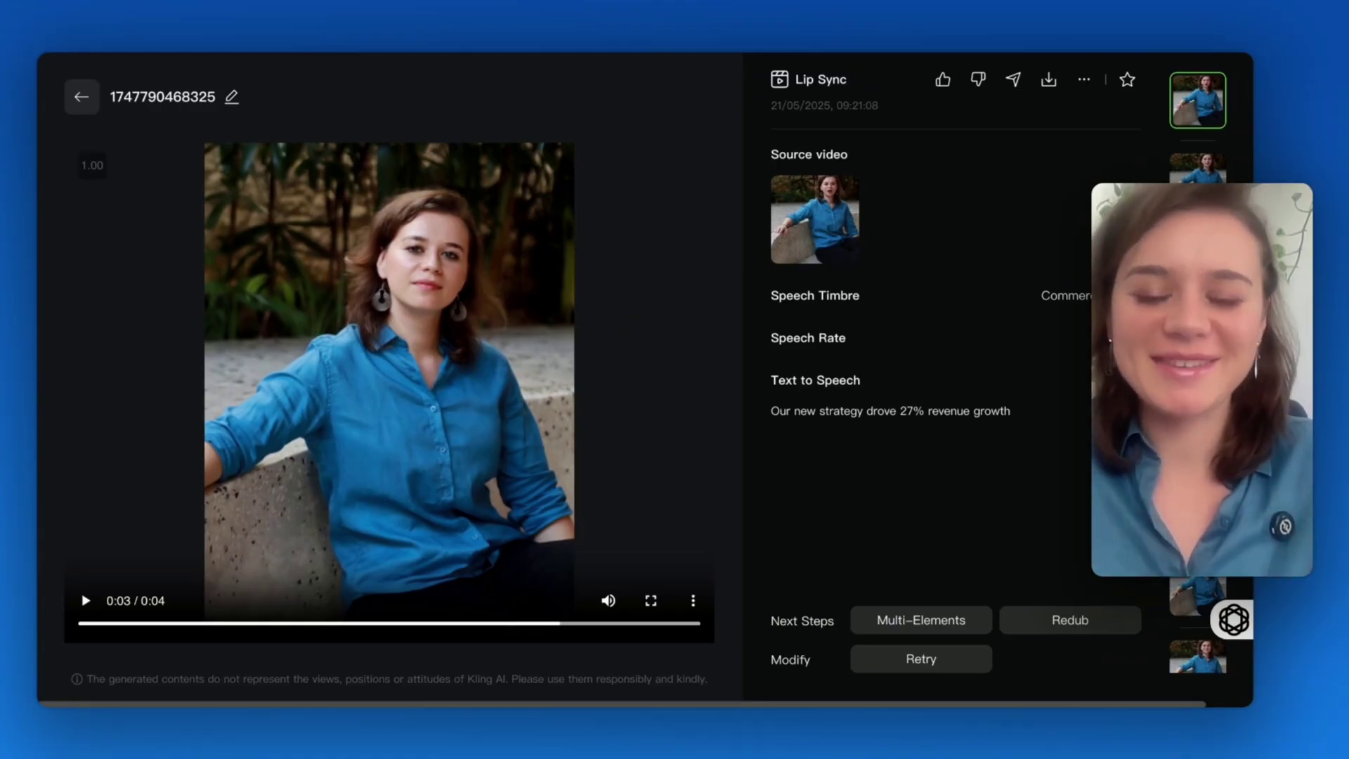
{"action": "left_click", "coordinate": [121, 625]}
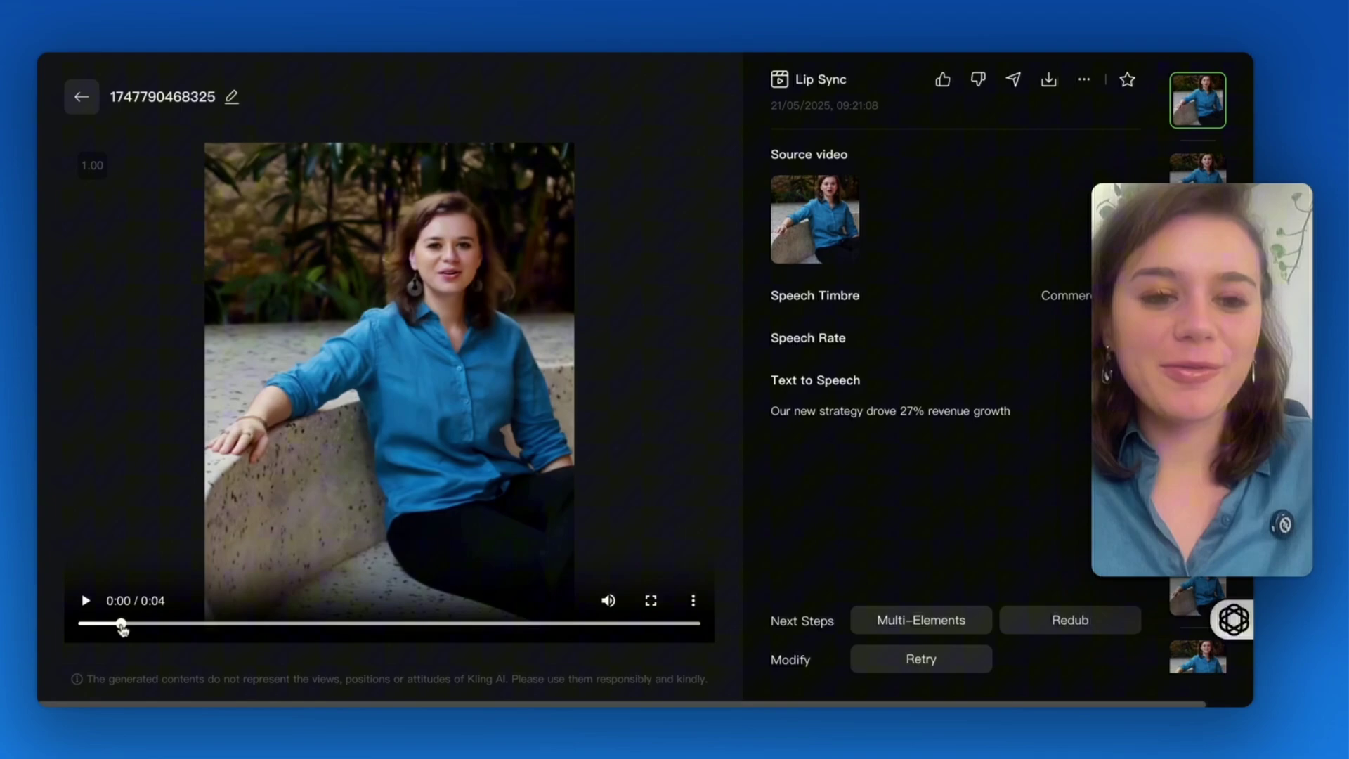
{"action": "left_click", "coordinate": [425, 404]}
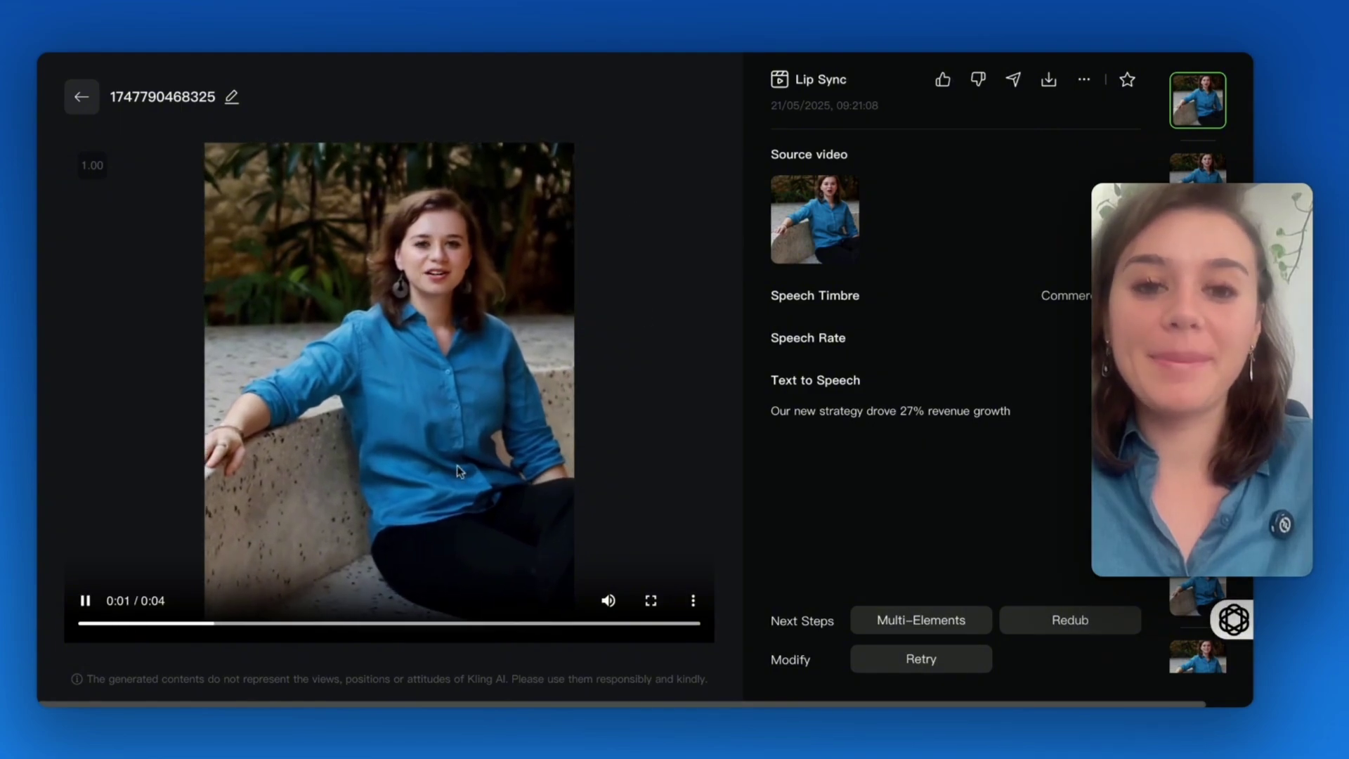
{"action": "left_click", "coordinate": [568, 380]}
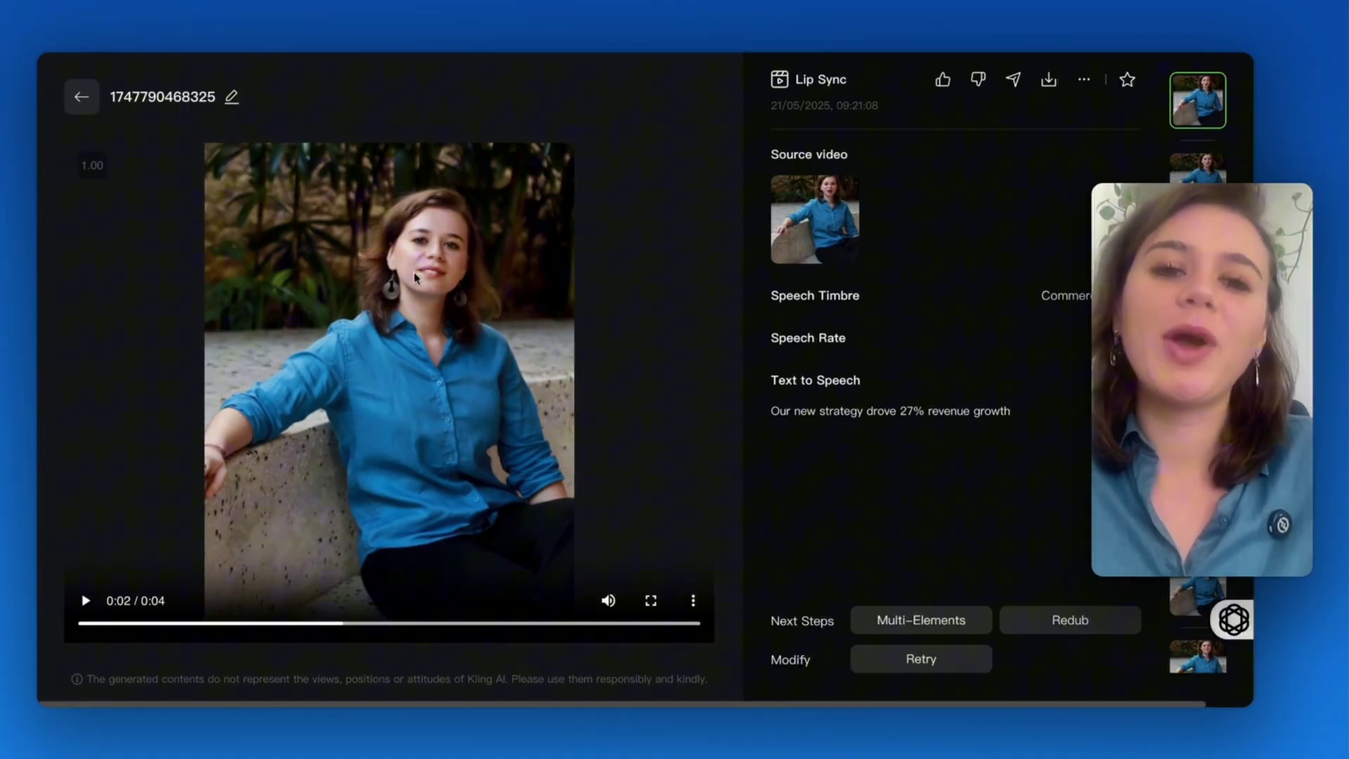
{"action": "left_click", "coordinate": [358, 624]}
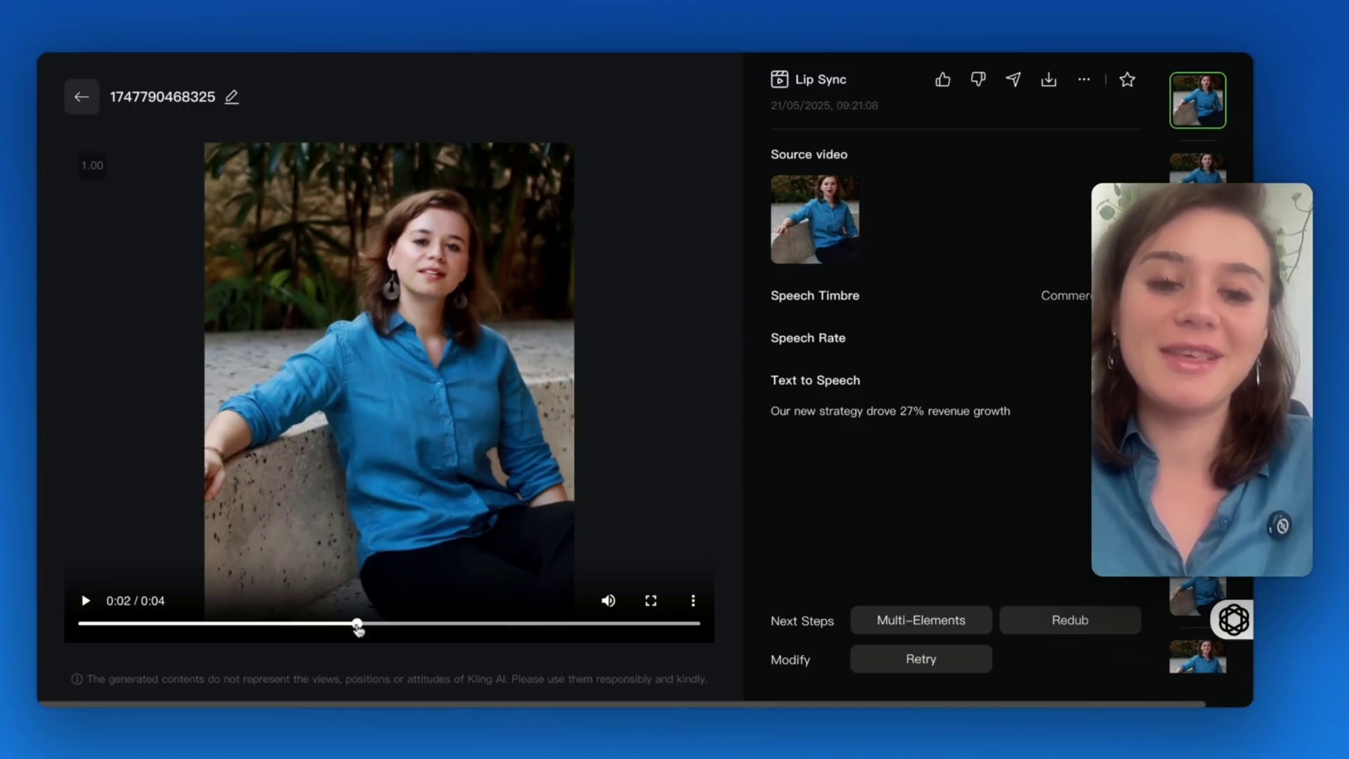
{"action": "left_click", "coordinate": [430, 625]}
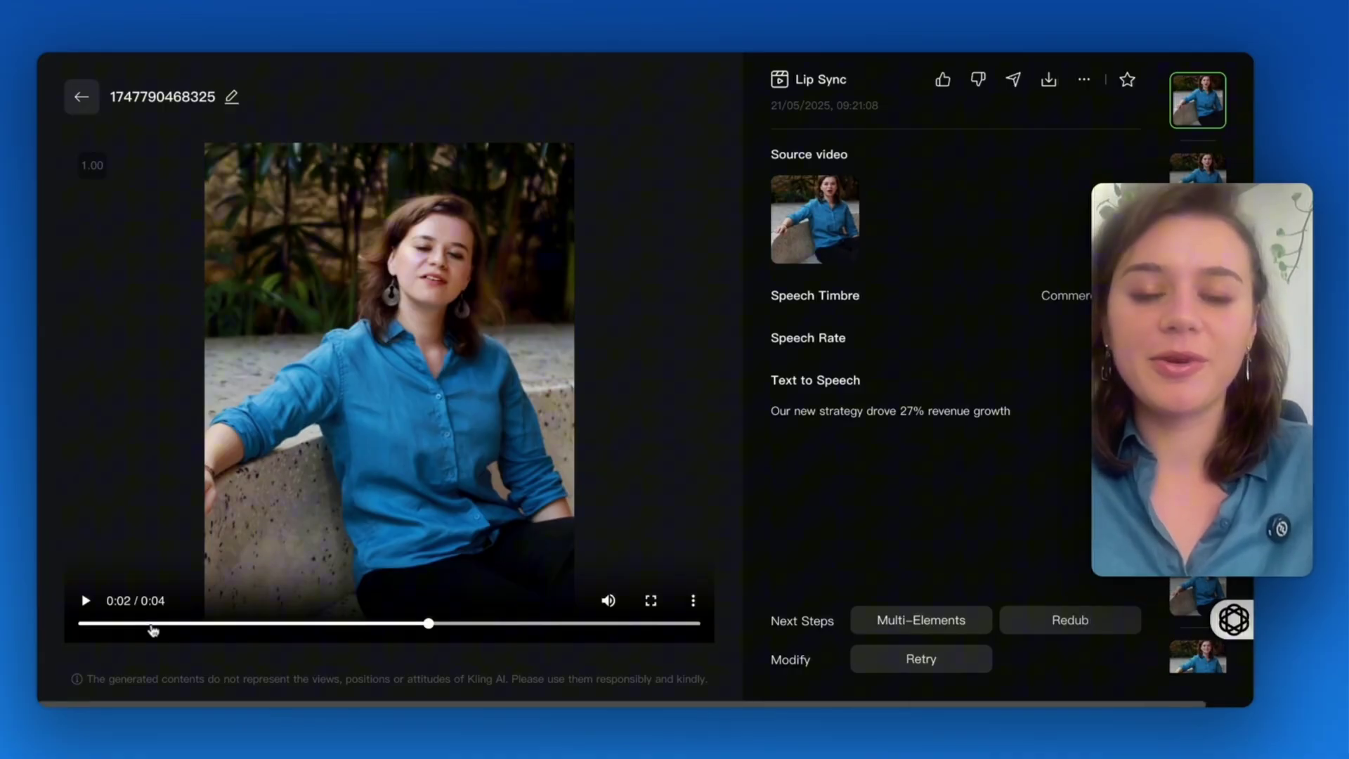
{"action": "left_click", "coordinate": [153, 627]}
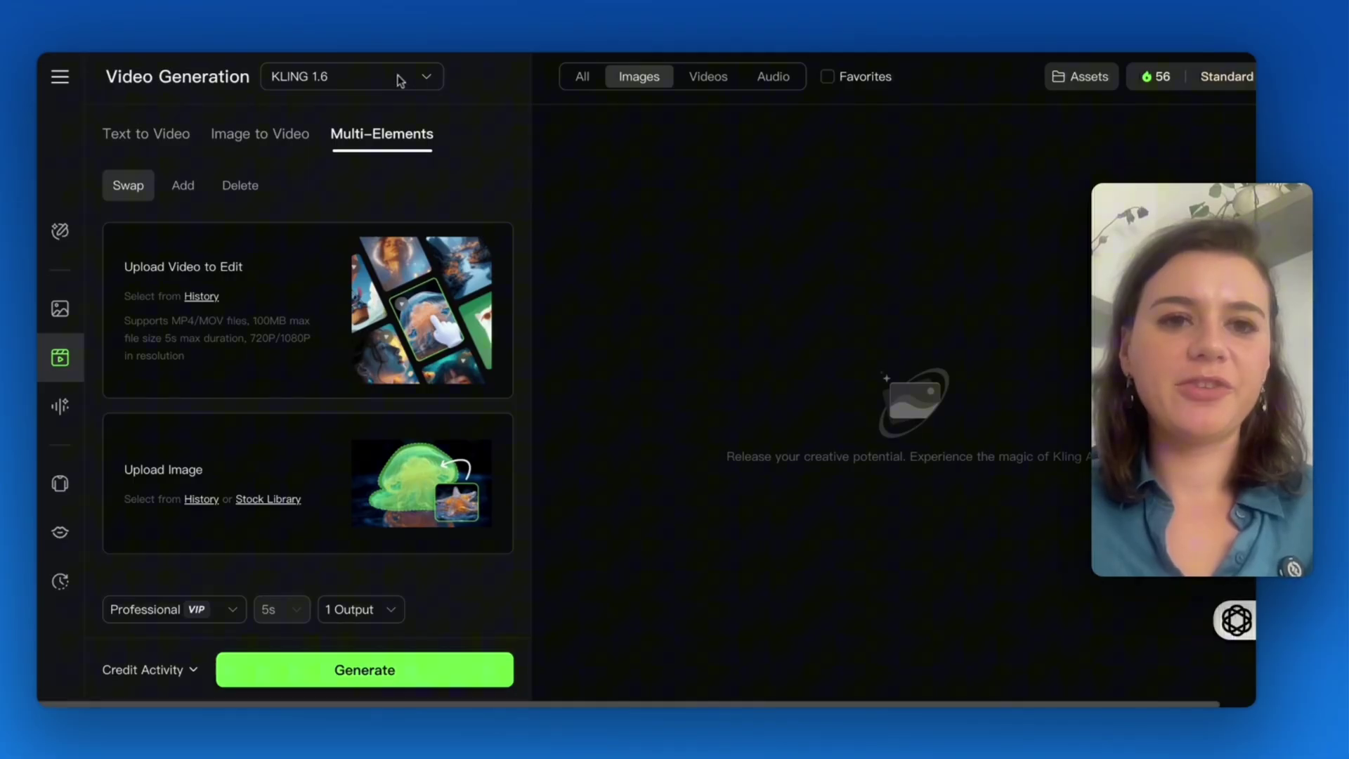
Step: Keep the KLING 1.6 model, try the Delete mode, and return to Swap mode
{"action": "left_click", "coordinate": [398, 82]}
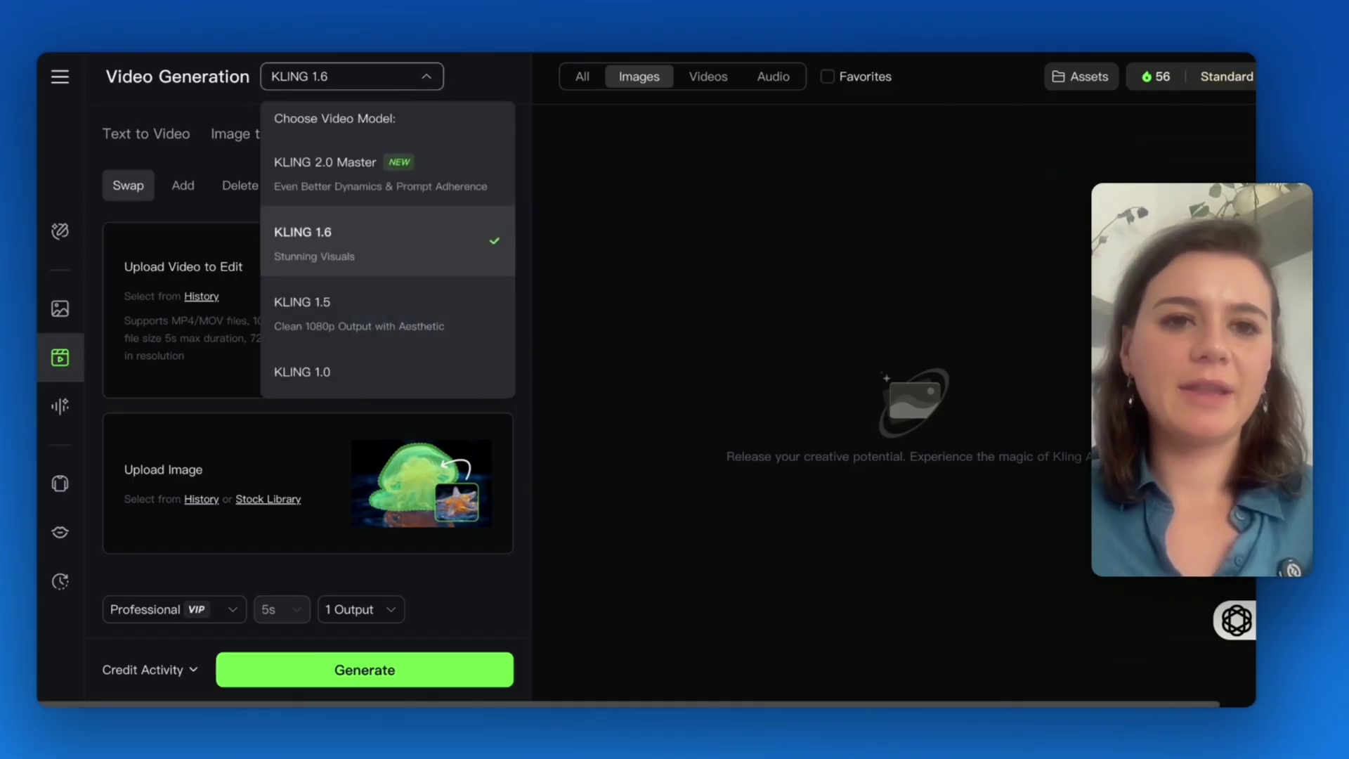
{"action": "left_click", "coordinate": [377, 239]}
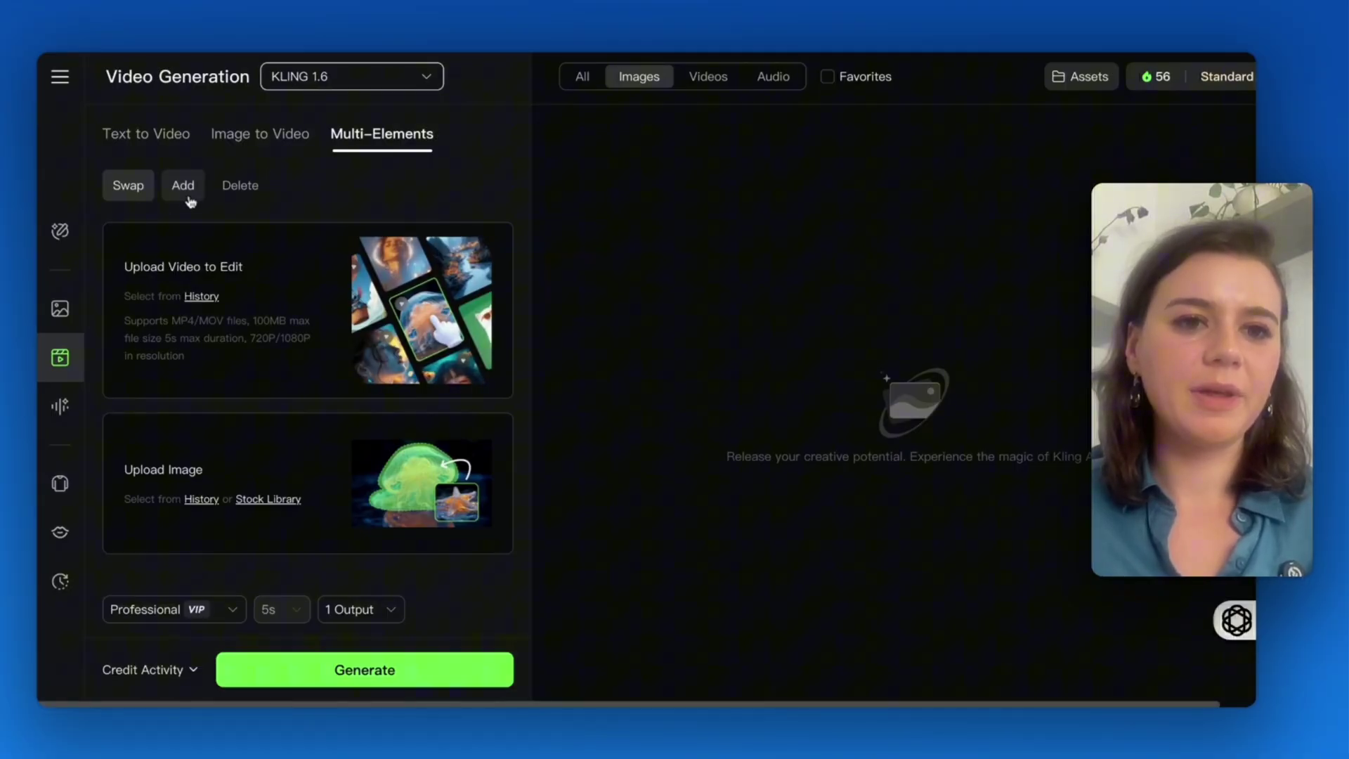
{"action": "left_click", "coordinate": [232, 186]}
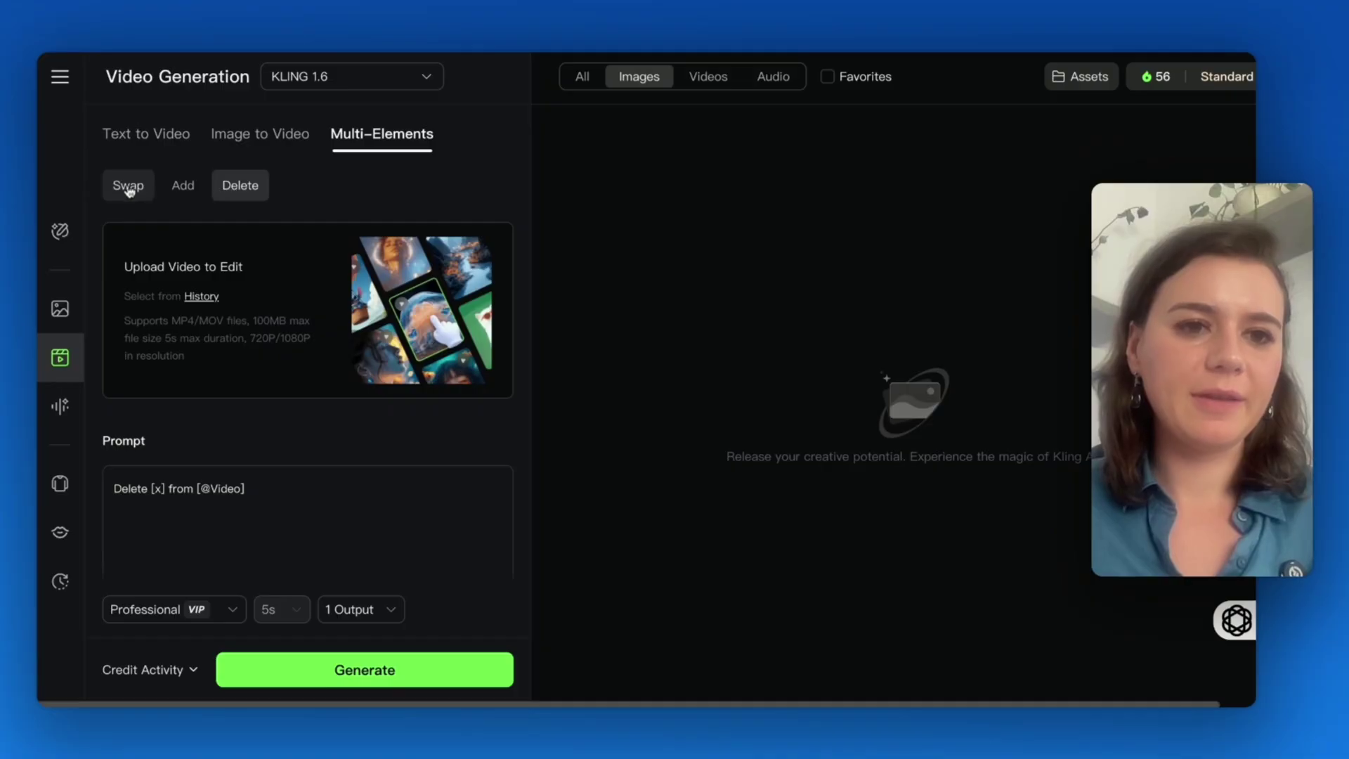
{"action": "left_click", "coordinate": [128, 188]}
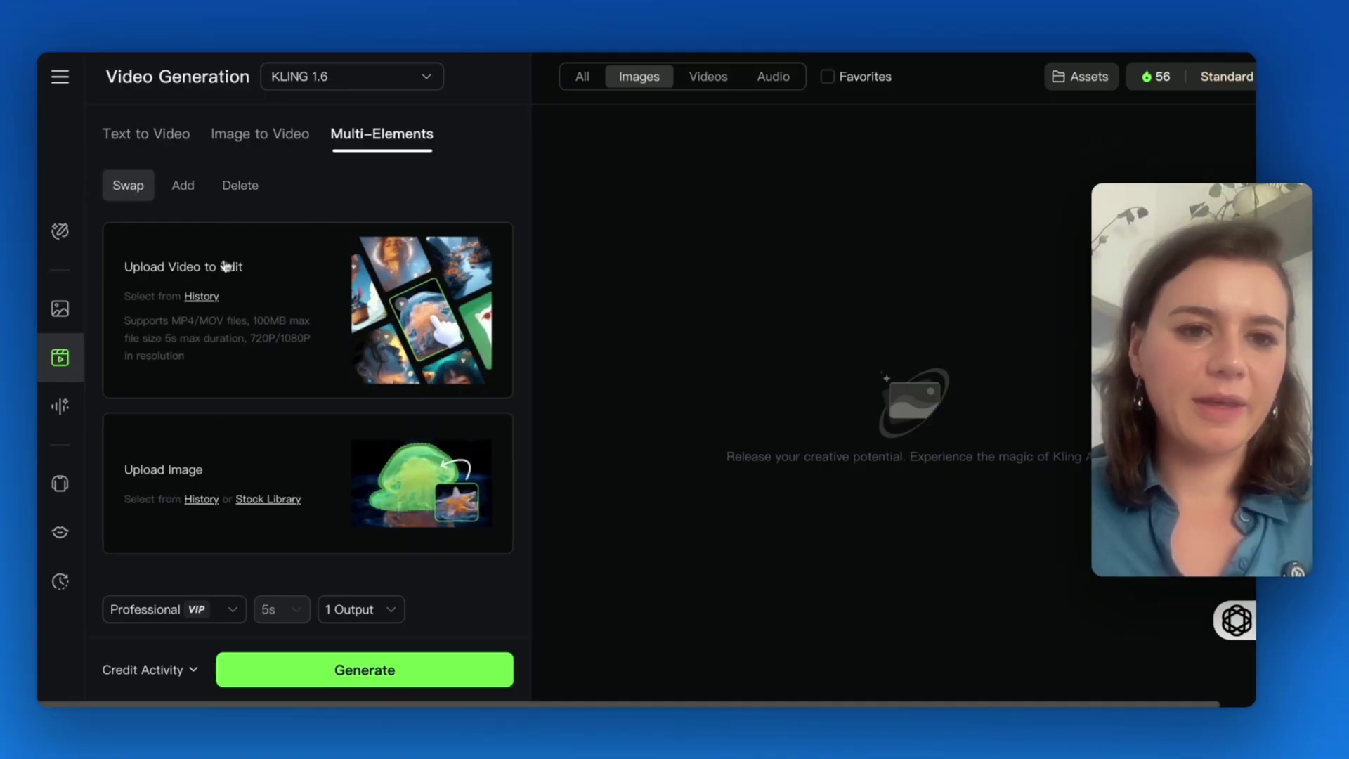
{"action": "scroll", "coordinate": [161, 322], "scroll_direction": "down", "scroll_amount": 1}
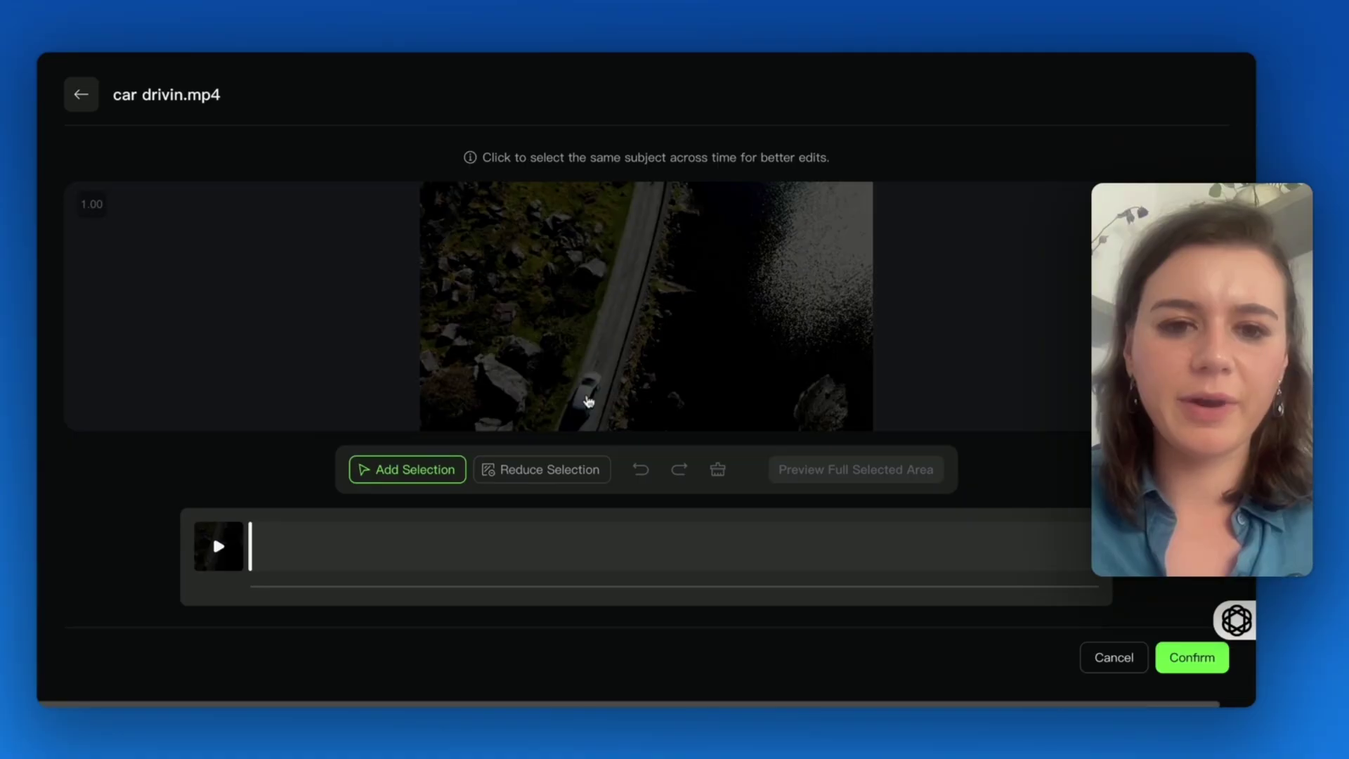
Step: Select and track the car across the drone clip, then crop the orange sports car reference tightly
{"action": "left_click", "coordinate": [587, 396]}
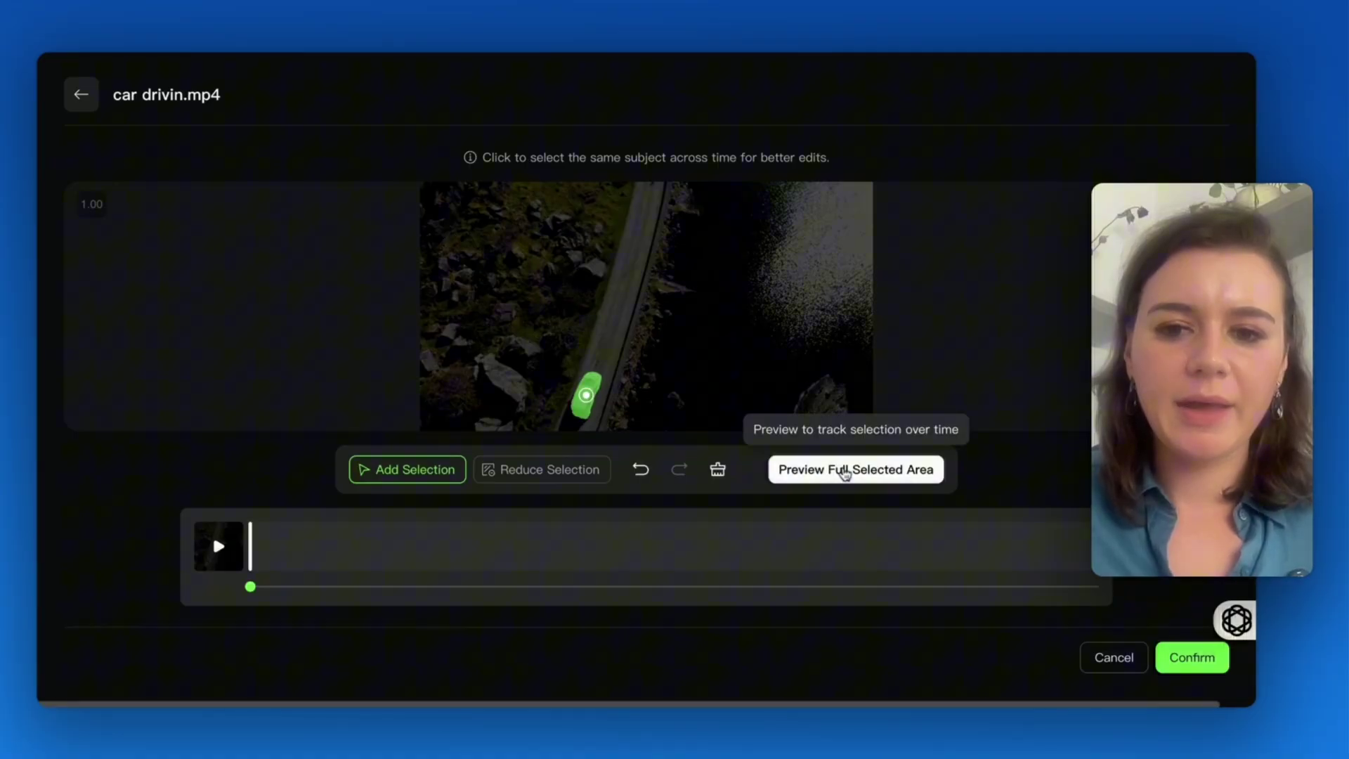
{"action": "left_click", "coordinate": [845, 472]}
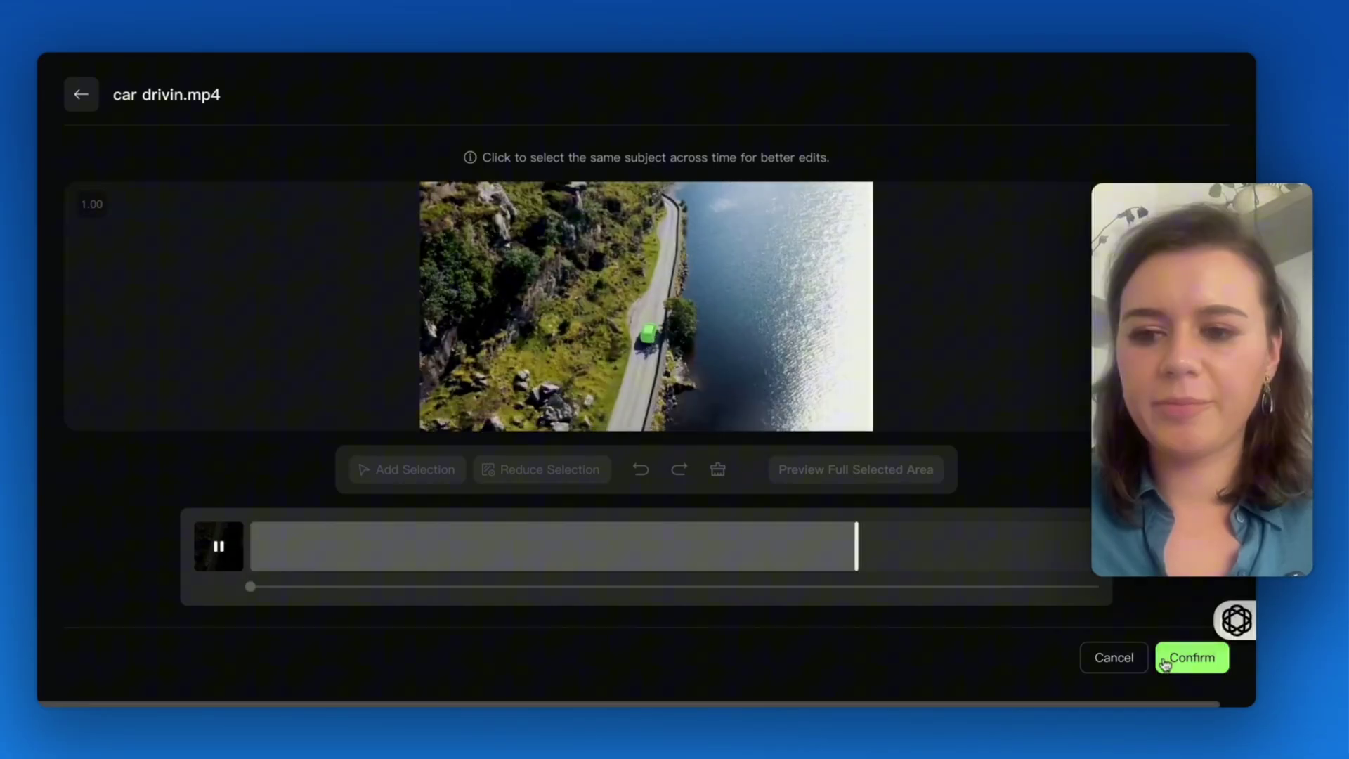
{"action": "left_click", "coordinate": [1165, 663]}
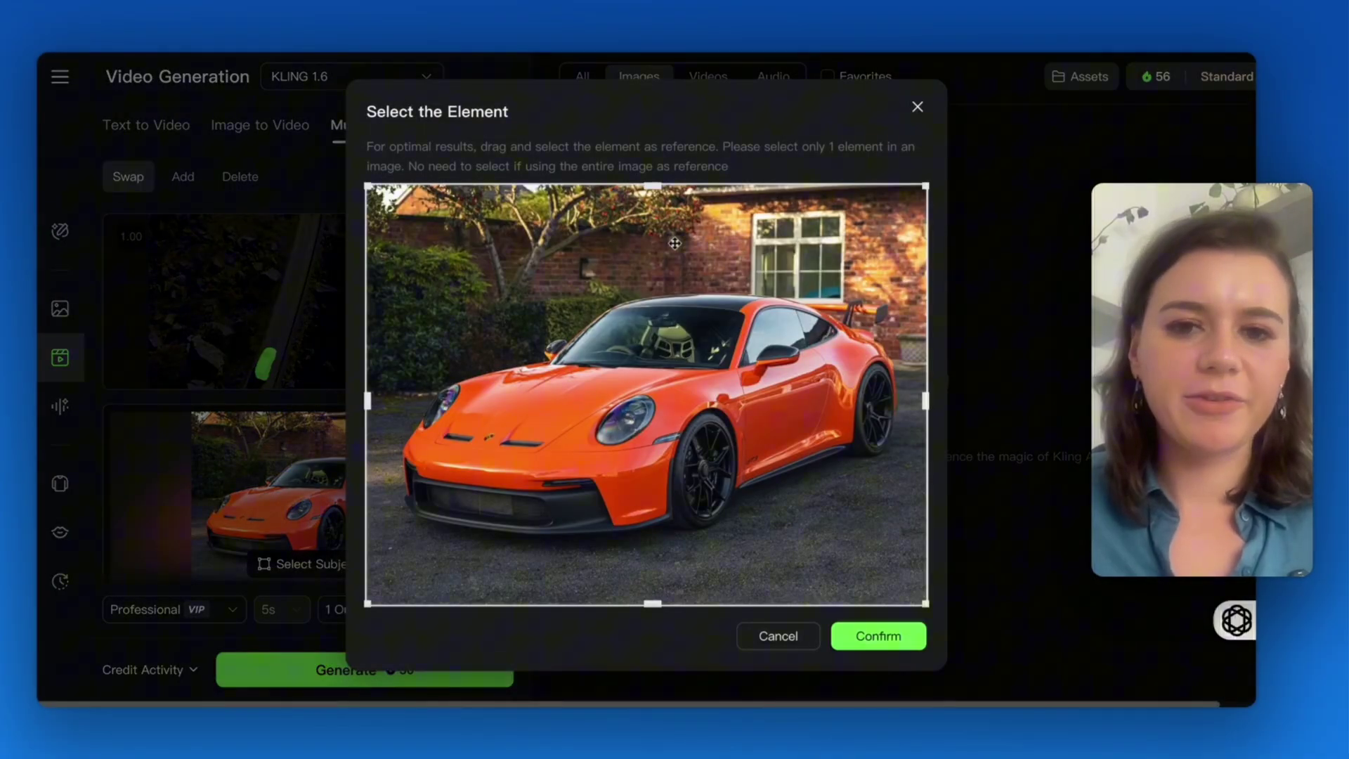
{"action": "left_click_drag", "start_coordinate": [653, 184], "coordinate": [653, 278]}
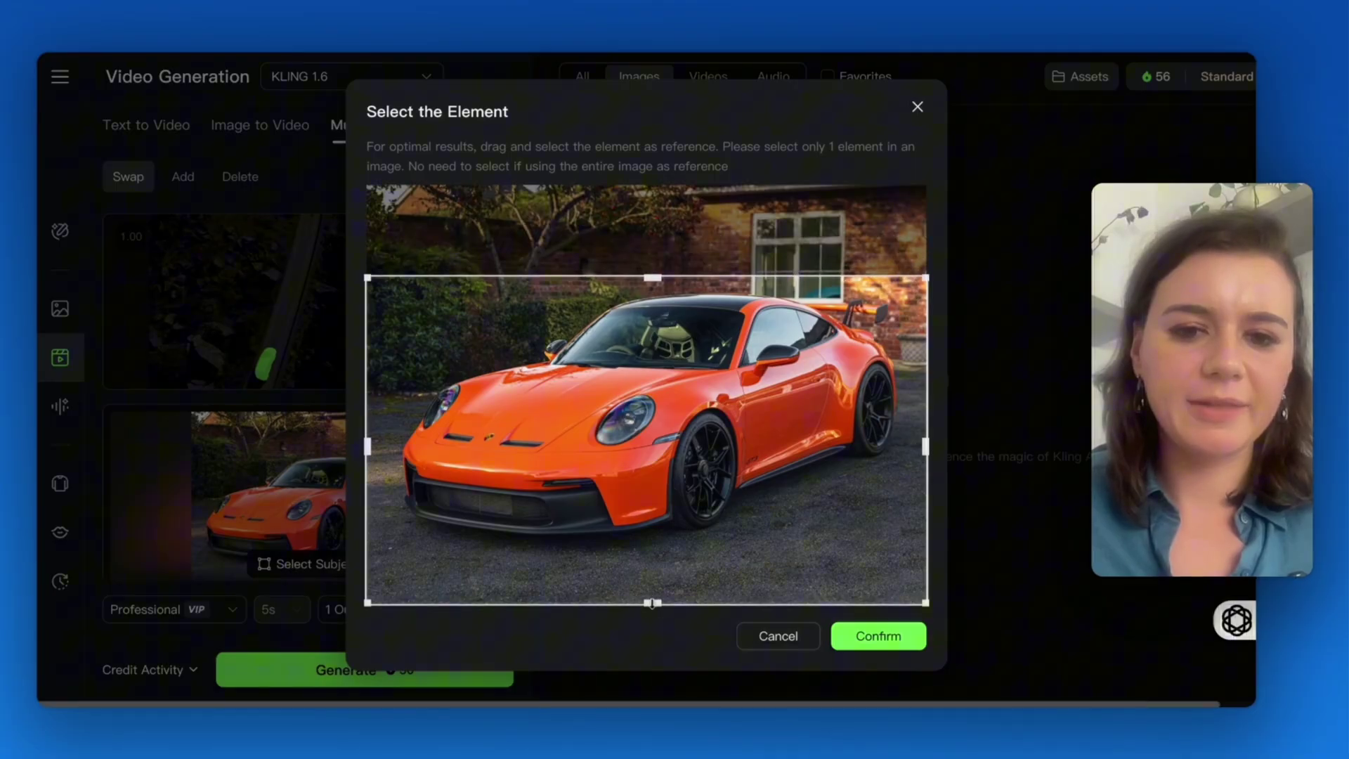
{"action": "left_click_drag", "start_coordinate": [653, 603], "coordinate": [653, 543]}
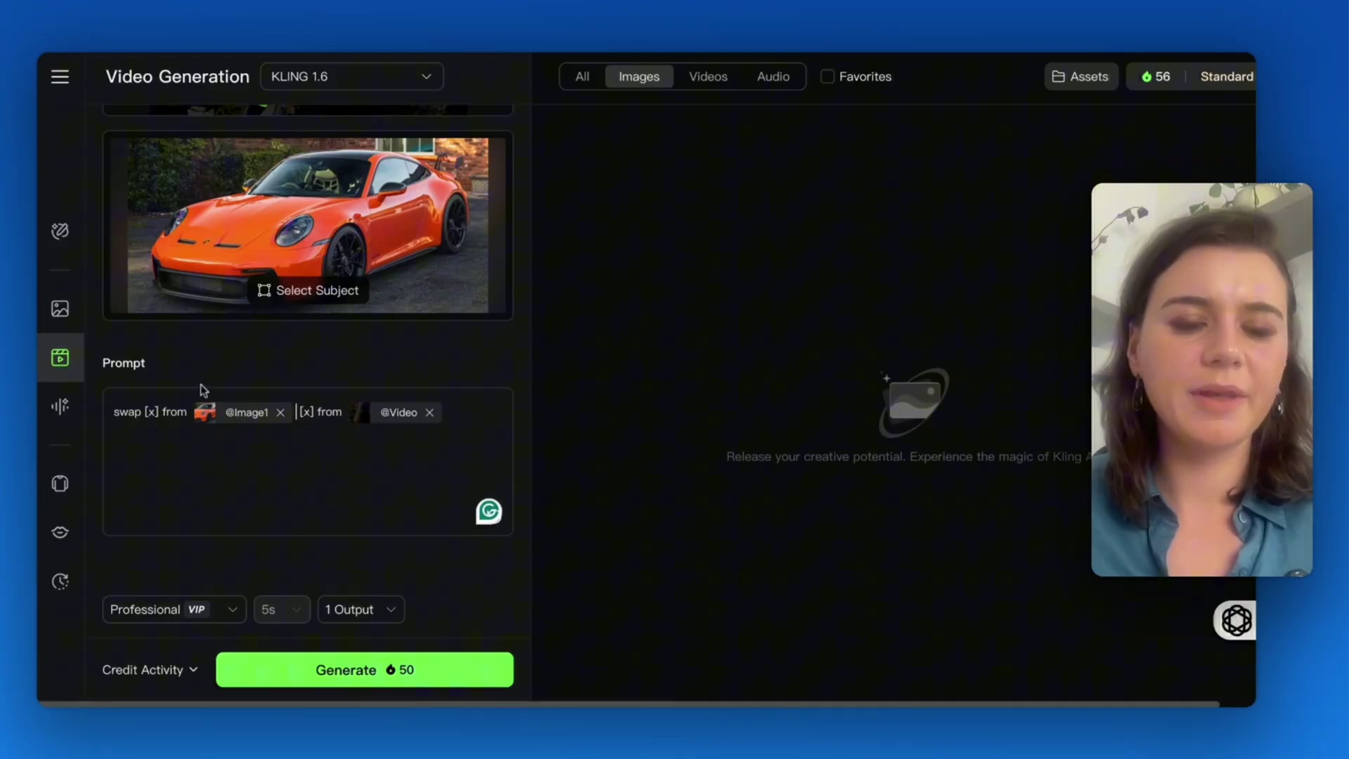
{"action": "type", "text": "car"}
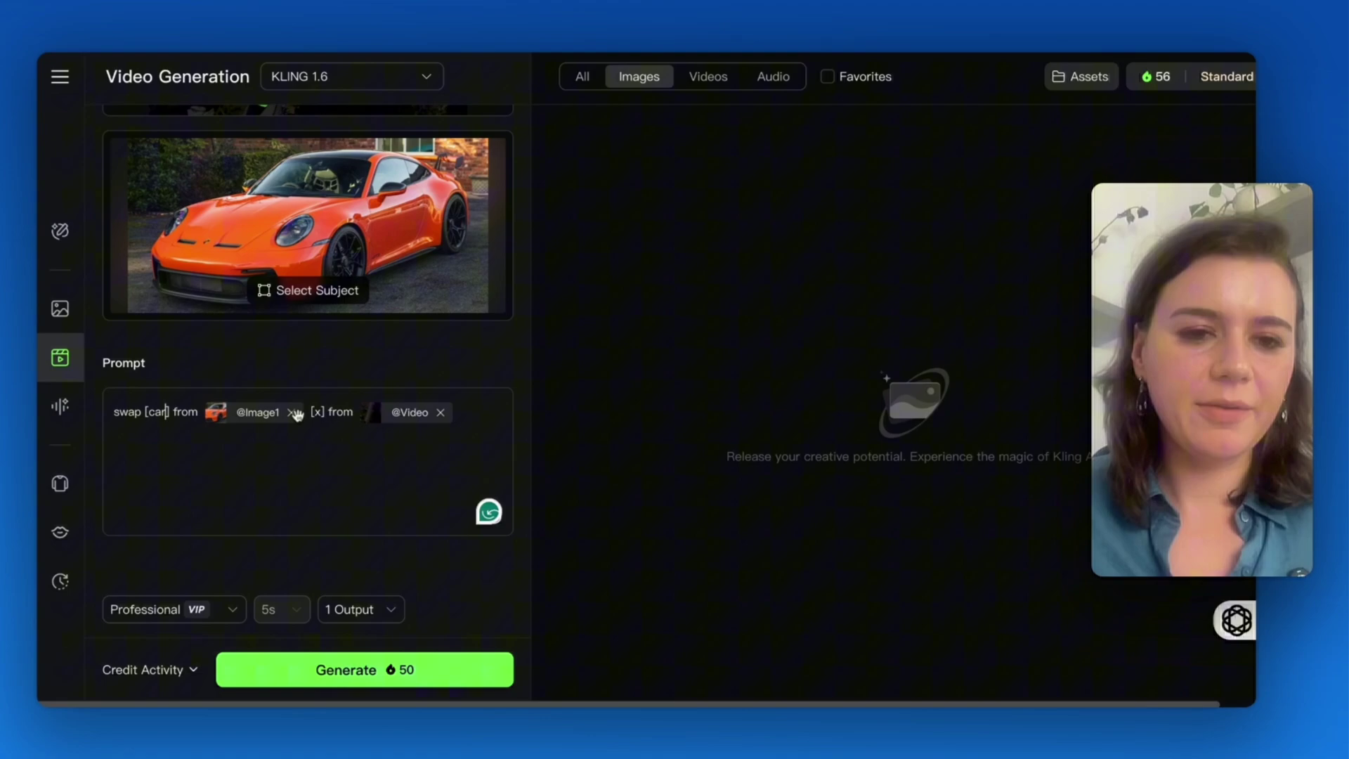
{"action": "left_click", "coordinate": [291, 412]}
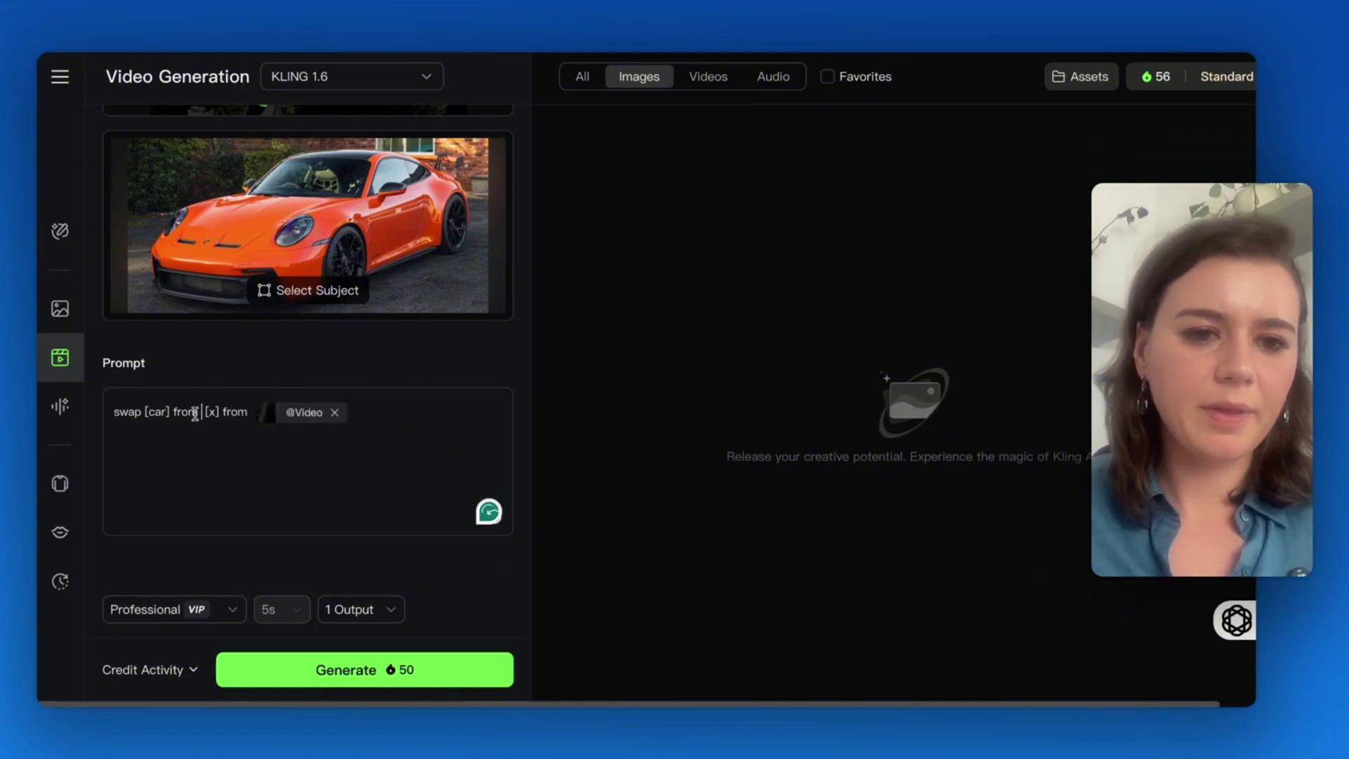
{"action": "left_click", "coordinate": [194, 413]}
{"action": "type", "text": "@vide"}
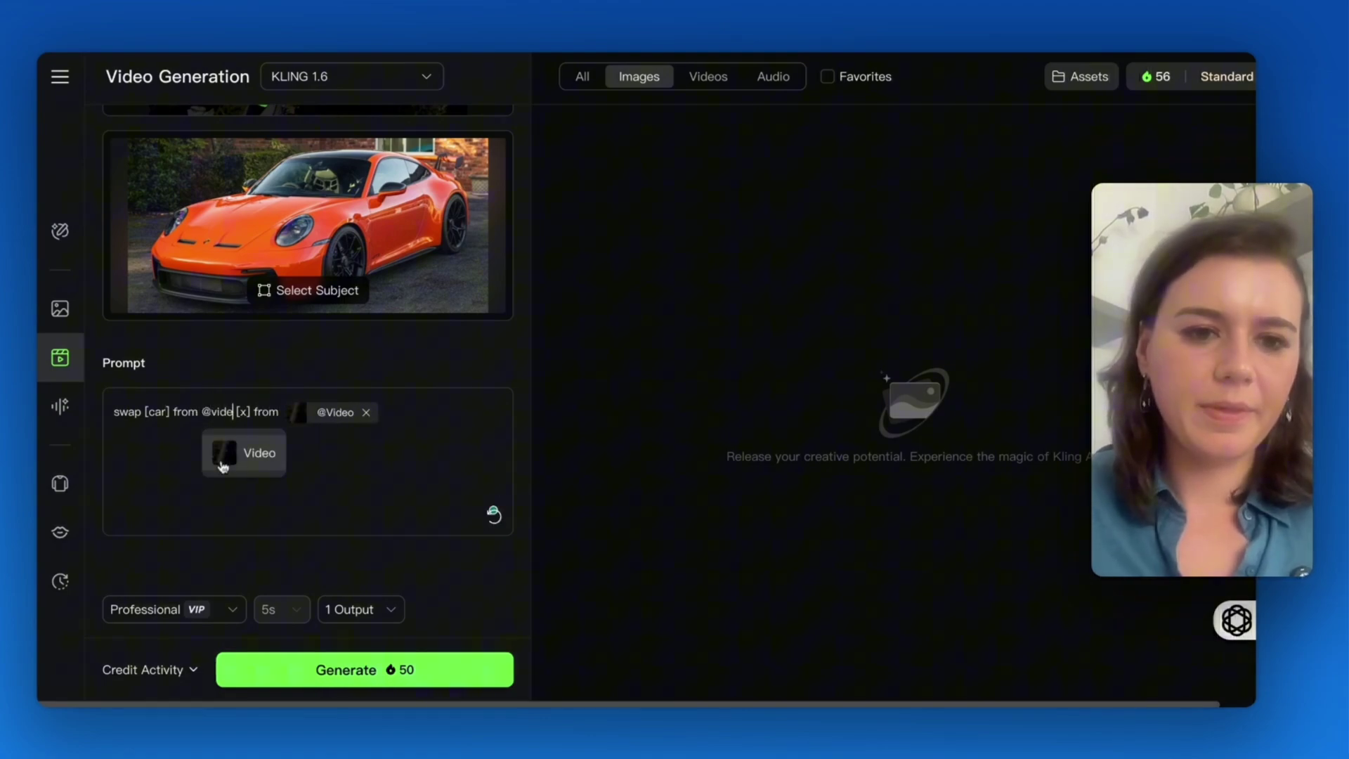
{"action": "left_click", "coordinate": [223, 467]}
{"action": "type", "text": "to"}
{"action": "type", "text": " the "}
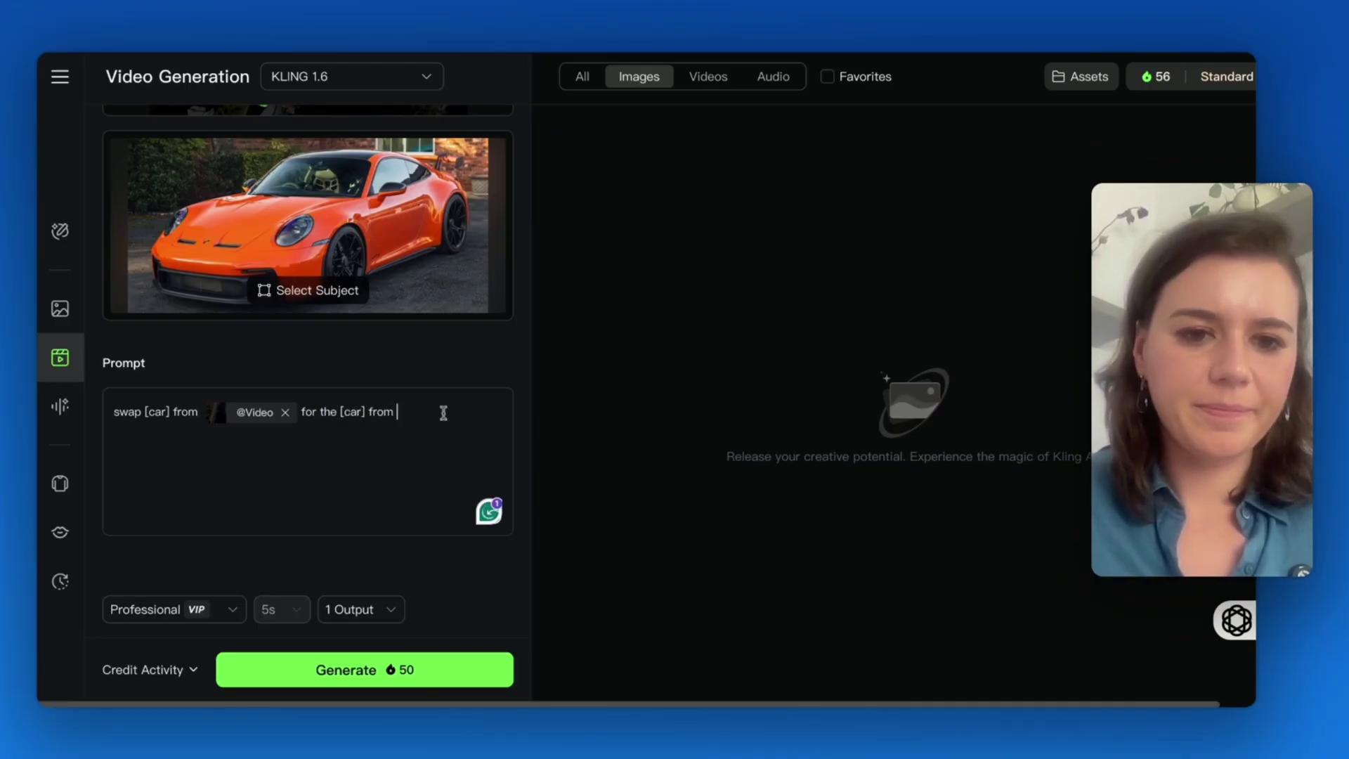
{"action": "type", "text": "@ima"}
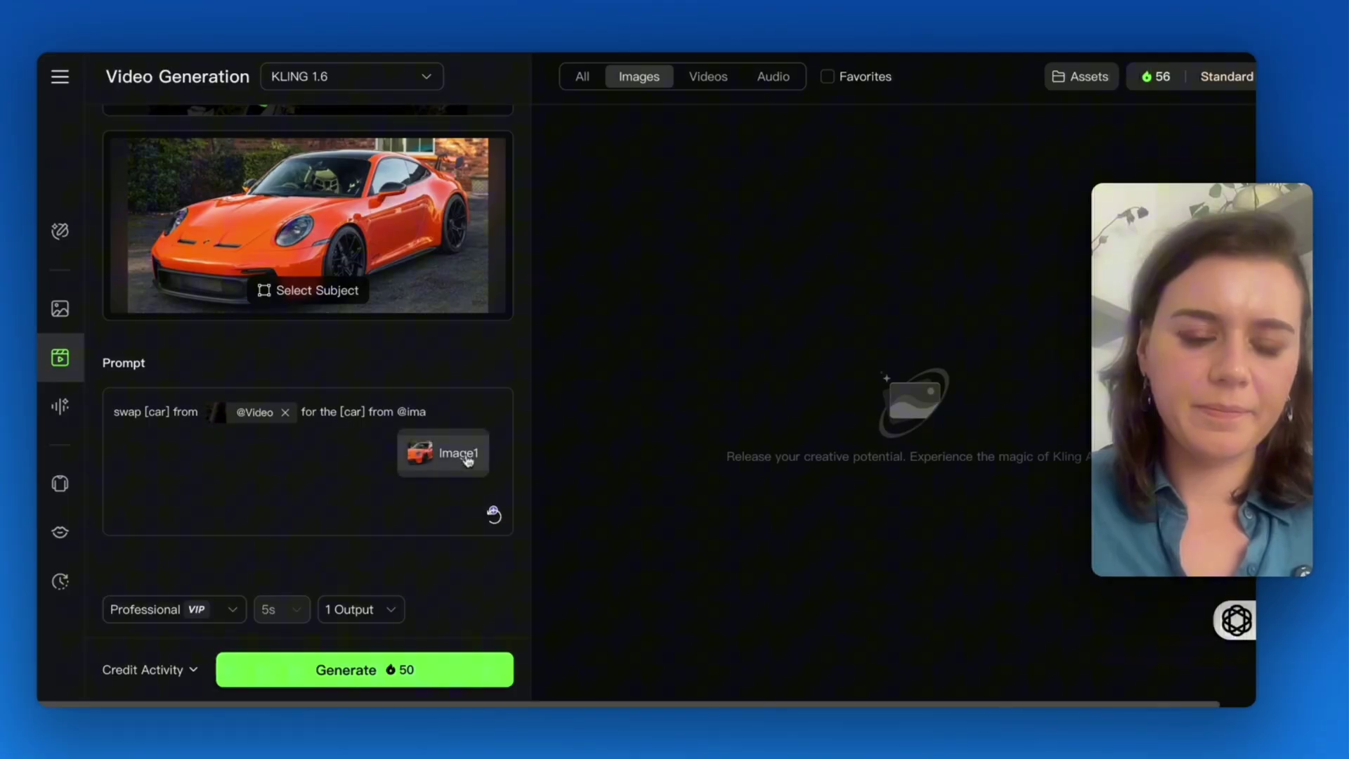
{"action": "left_click", "coordinate": [468, 461]}
{"action": "left_click", "coordinate": [364, 669]}
{"action": "left_click", "coordinate": [708, 76]}
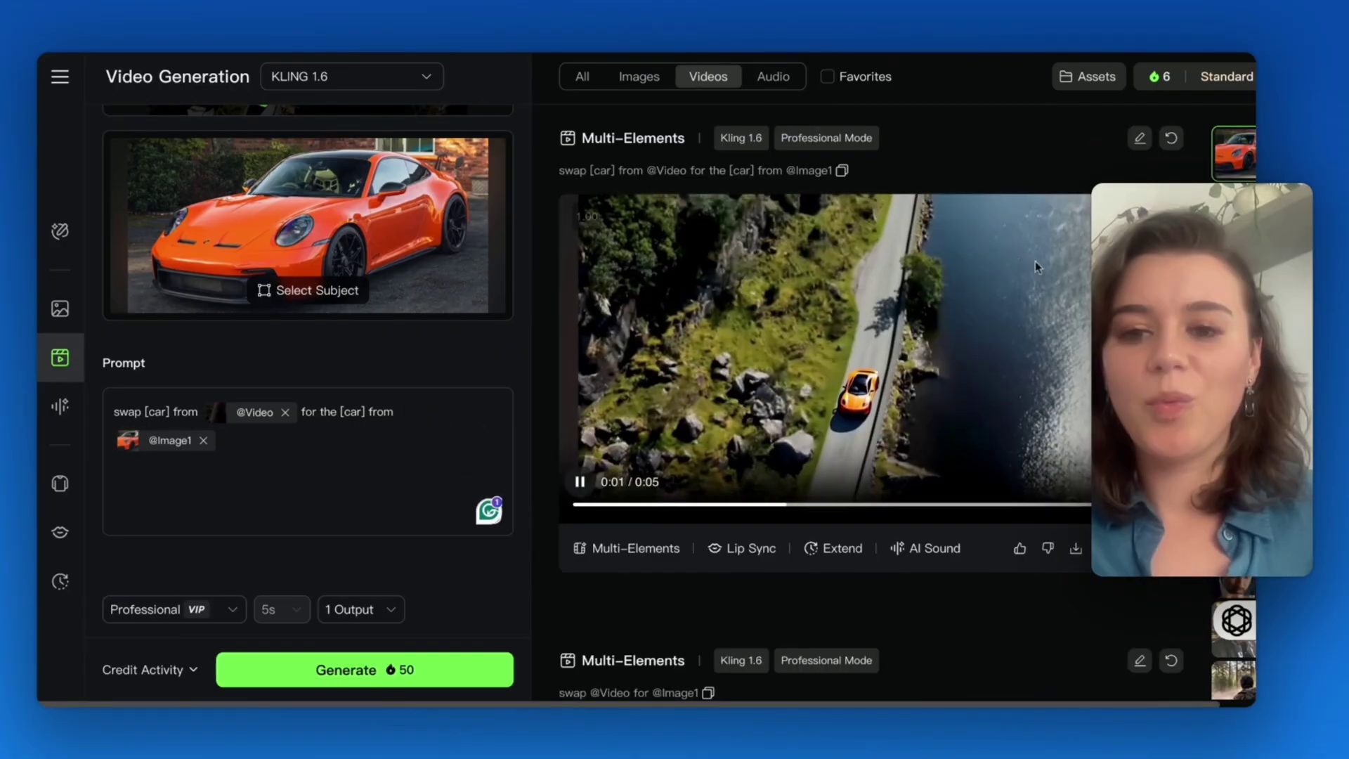
{"action": "left_click", "coordinate": [579, 483]}
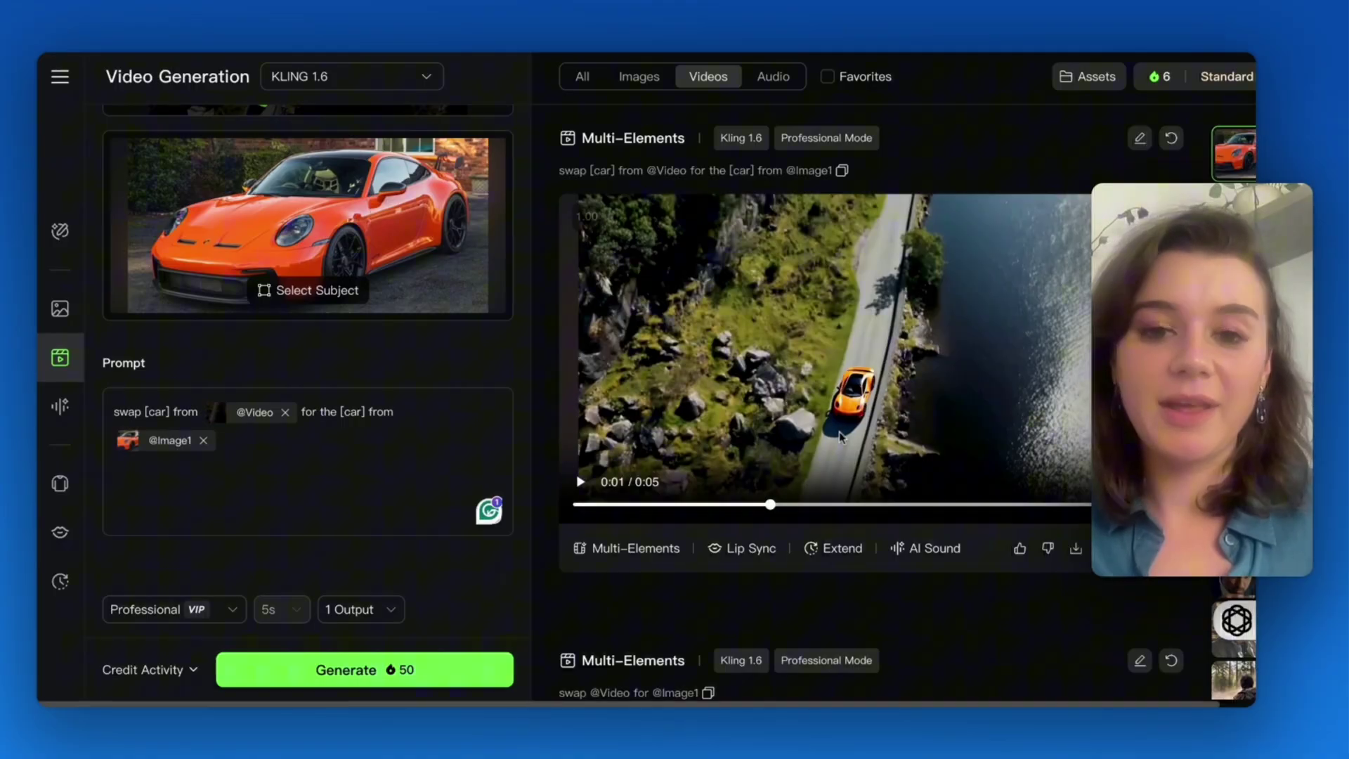
{"action": "scroll", "coordinate": [163, 189], "scroll_direction": "up", "scroll_amount": 4}
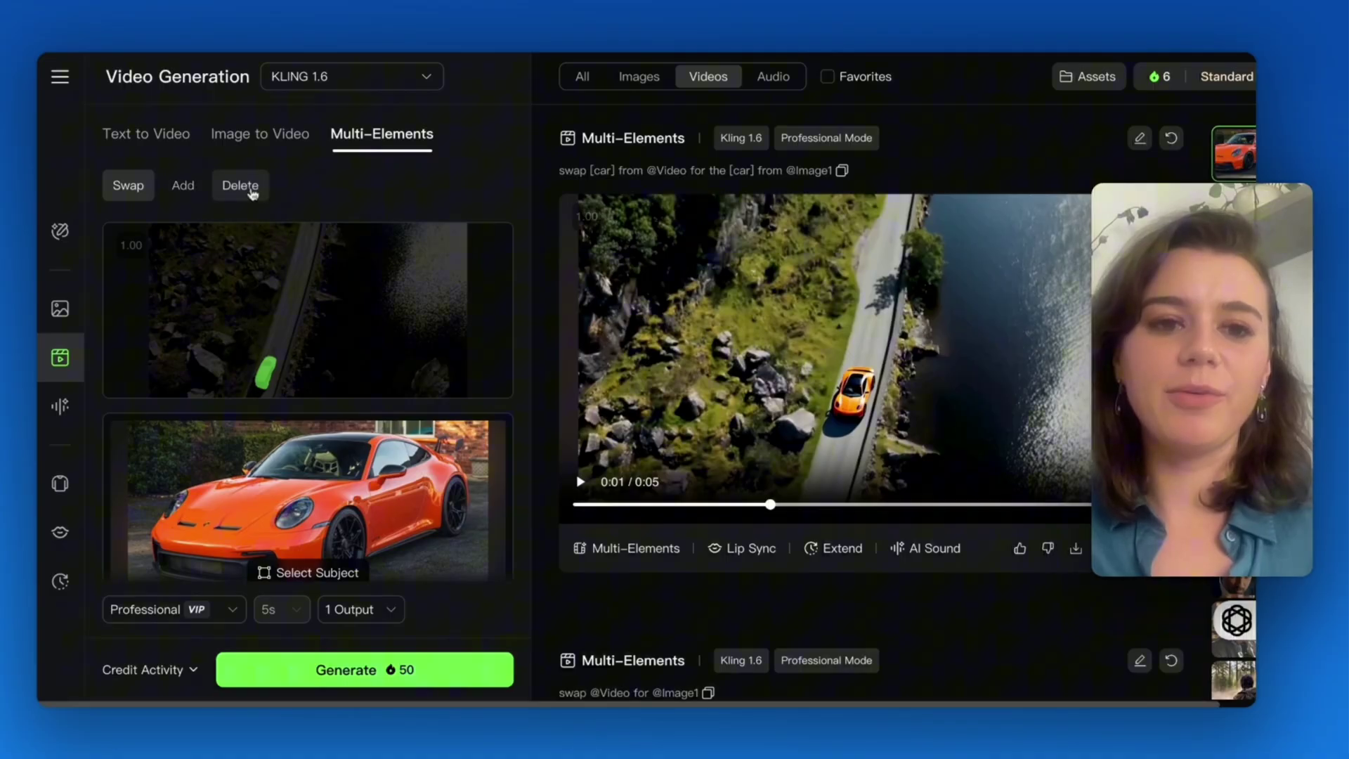
{"action": "left_click", "coordinate": [910, 366]}
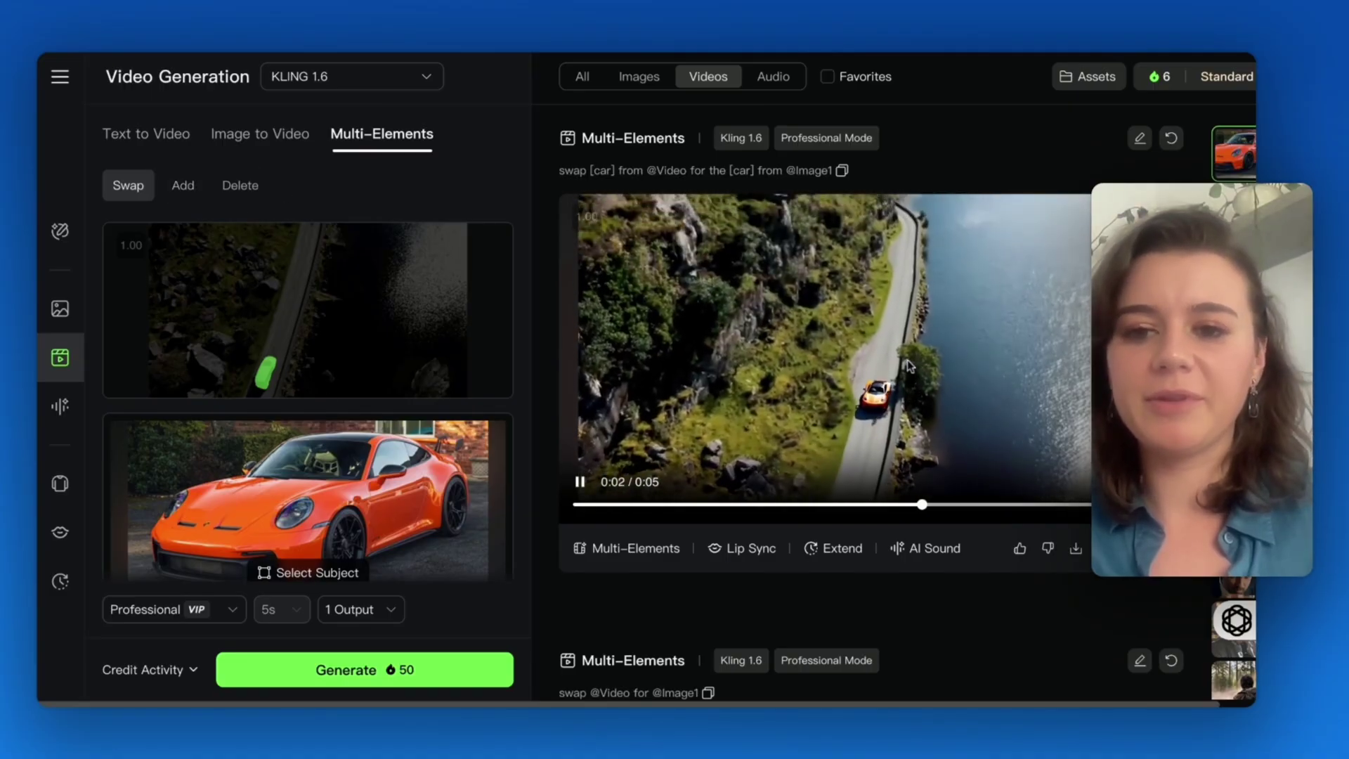